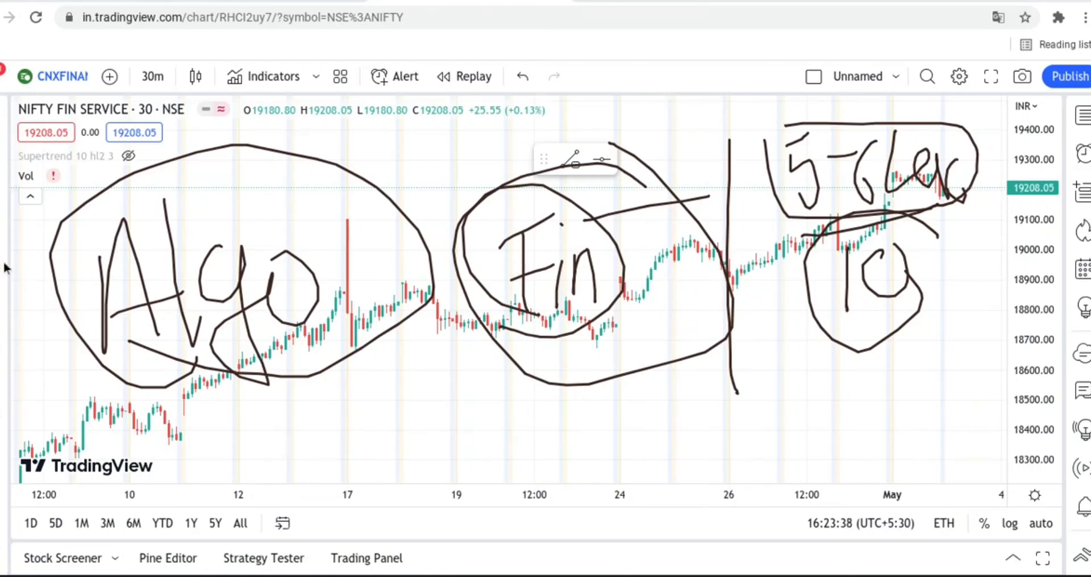
# Replace the box around the handwritten 5-6 Lac note with a freehand circle, and clear all annotations from the chart
pyautogui.hotkey('ctrl', 'z')
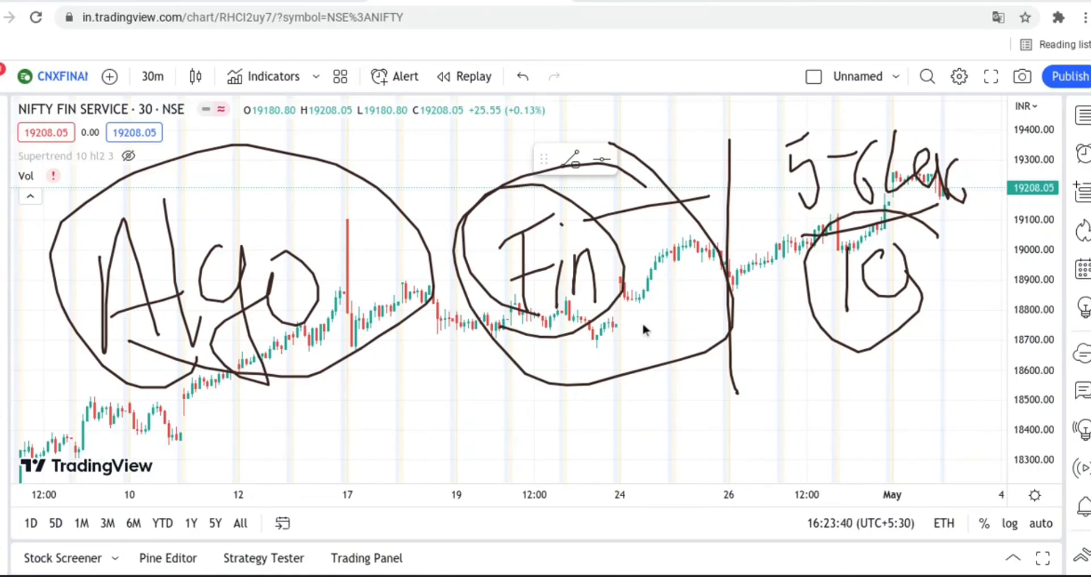
pyautogui.moveTo(777, 209)
pyautogui.mouseDown()
pyautogui.moveTo(987, 181)
pyautogui.moveTo(807, 227)
pyautogui.mouseUp()
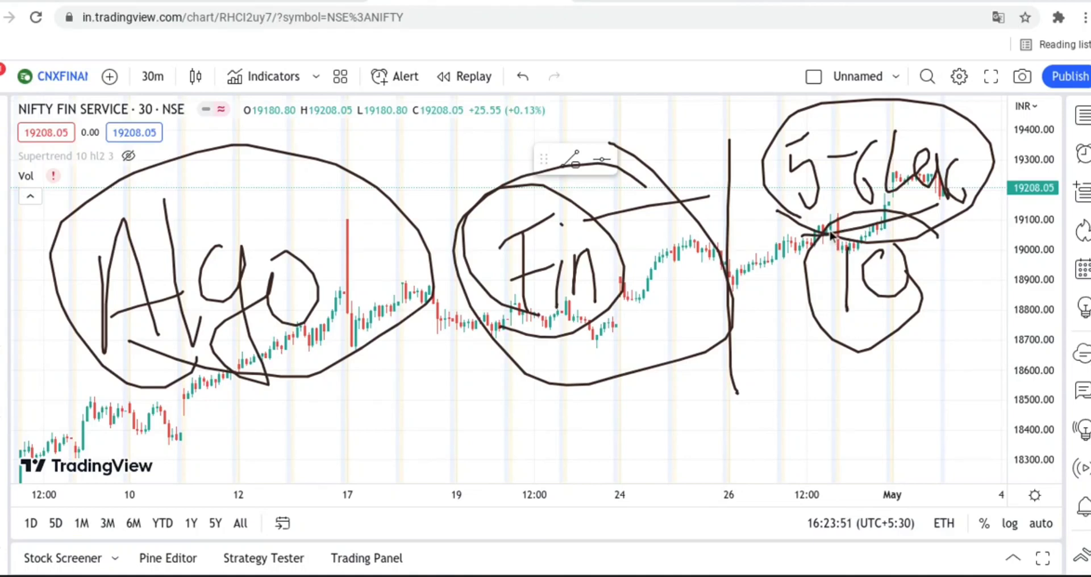
pyautogui.click(3, 233)
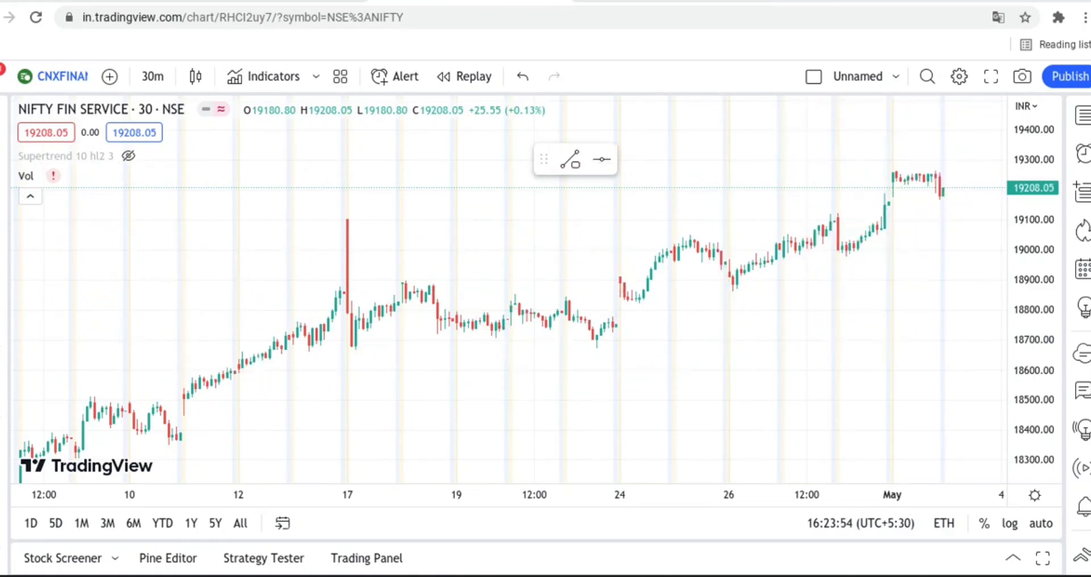
pyautogui.moveTo(325, 228); pyautogui.dragTo(259, 313)
pyautogui.moveTo(354, 176); pyautogui.dragTo(353, 292)
pyautogui.moveTo(340, 259); pyautogui.dragTo(370, 239)
pyautogui.click(3, 264)
# Switch to the StockMock strategy page and choose the FINNIFTY option for the backtest
pyautogui.click(89, 1)
pyautogui.click(257, 79)
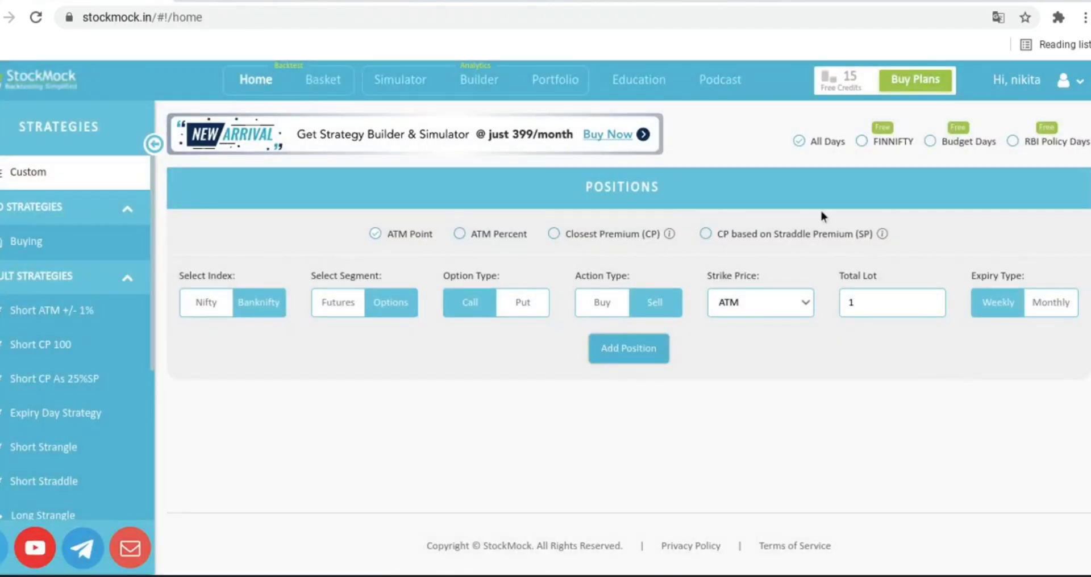
pyautogui.click(869, 143)
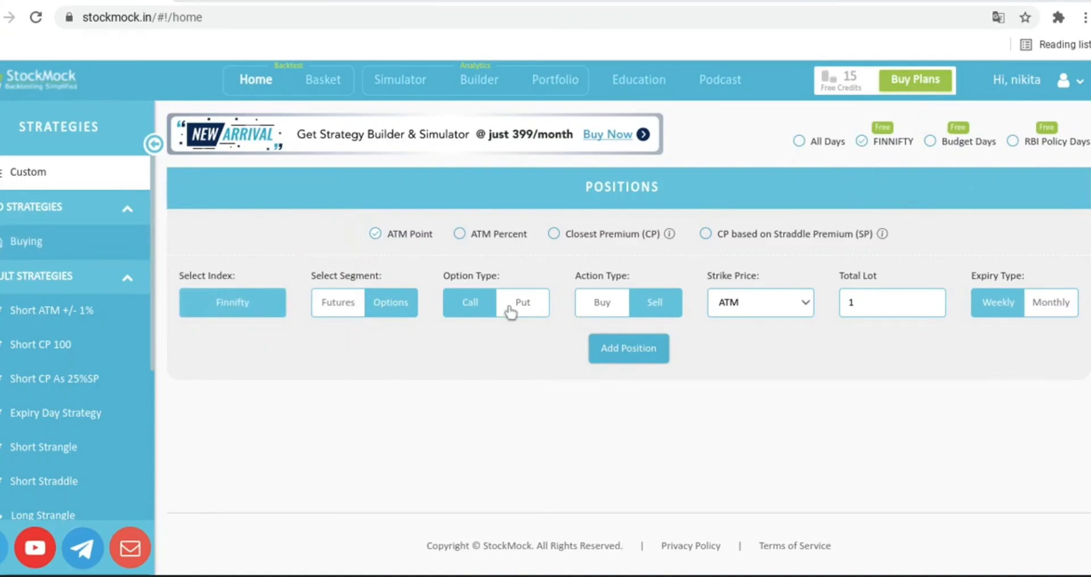
# Add two Finnifty weekly ATM option sell positions of 1 lot each, one call and one put
pyautogui.click(633, 348)
pyautogui.click(521, 303)
pyautogui.click(611, 347)
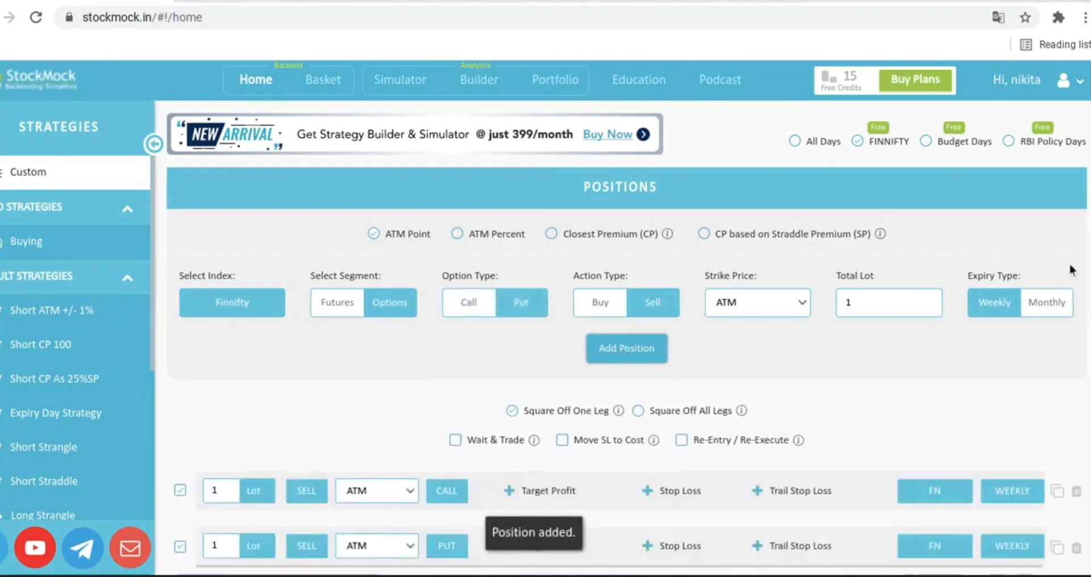
pyautogui.scroll(-3, 1073, 271)
pyautogui.scroll(-1, 163, 295)
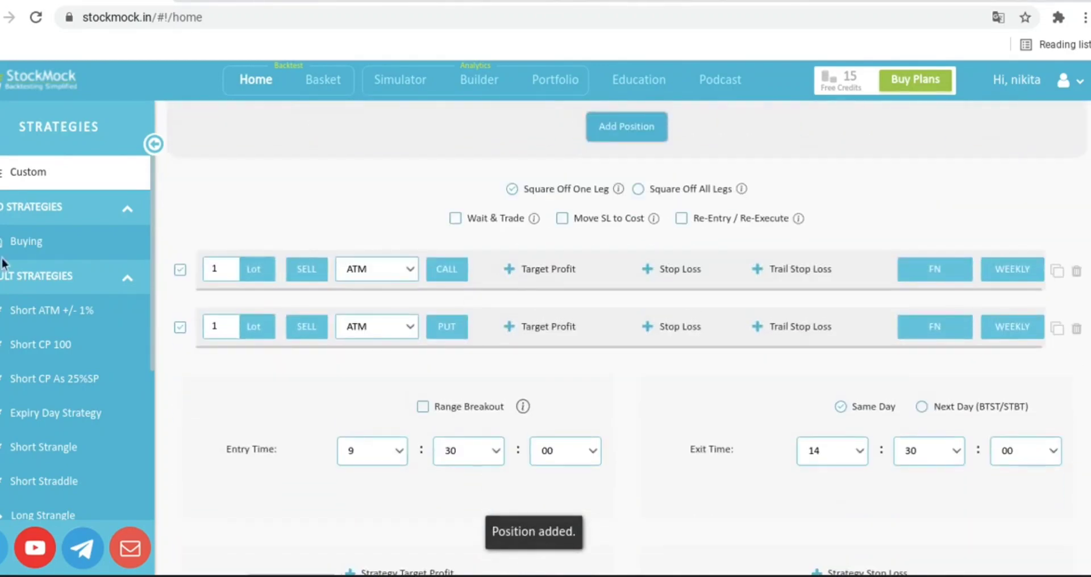
# Highlight the FN, SELL, CALL and PUT settings of the two legs with freehand marks, and clear the marks
pyautogui.moveTo(904, 283)
pyautogui.mouseDown()
pyautogui.moveTo(947, 291)
pyautogui.moveTo(898, 276)
pyautogui.moveTo(921, 292)
pyautogui.mouseUp()
pyautogui.moveTo(298, 281); pyautogui.dragTo(340, 281)
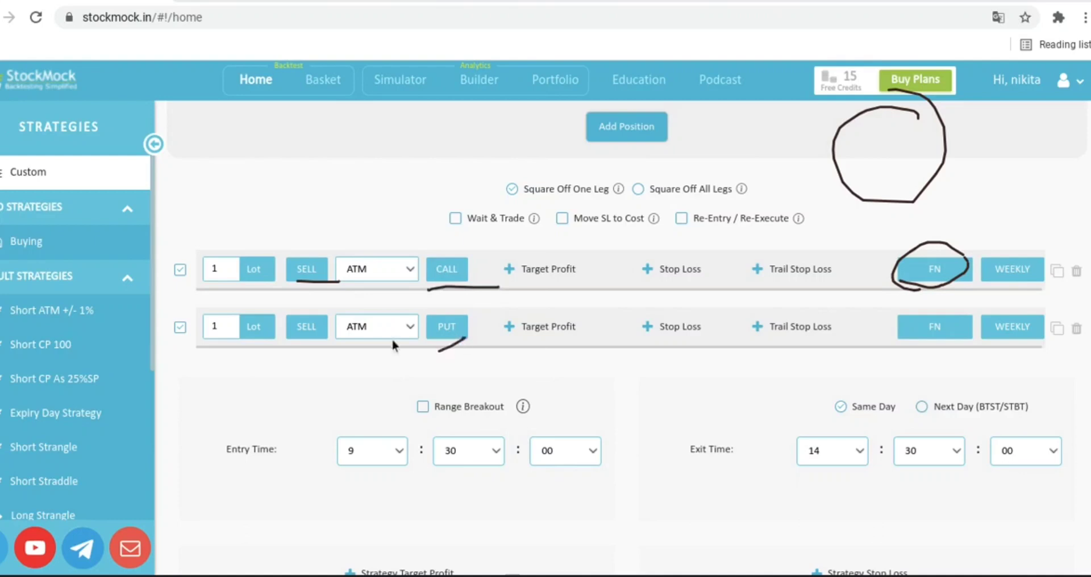
pyautogui.click(2, 196)
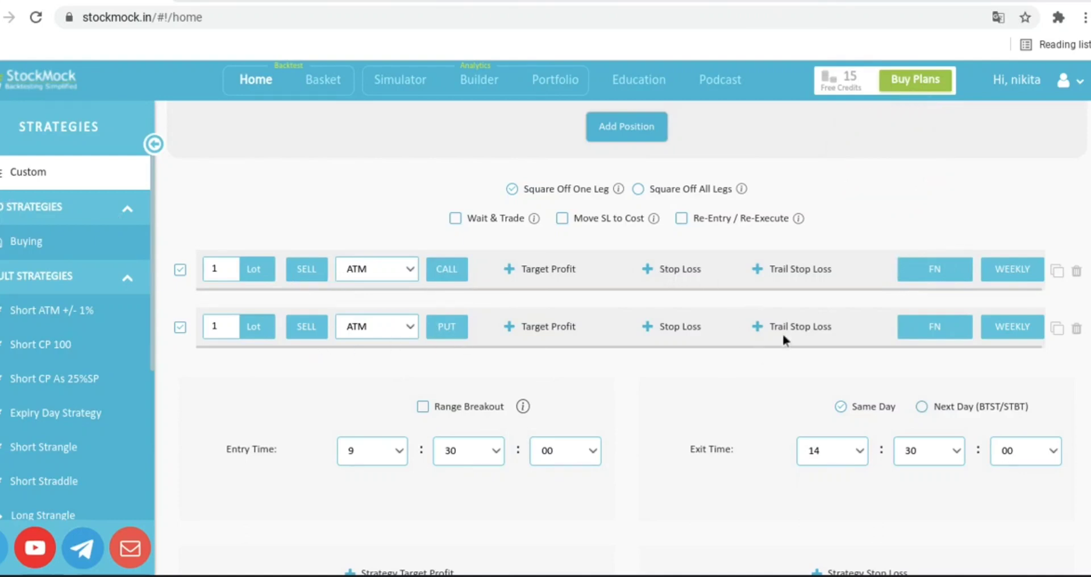
# Add a stop loss of 40 percent to both the call leg and the put leg
pyautogui.click(669, 271)
pyautogui.click(683, 278)
pyautogui.write('40')
pyautogui.click(667, 328)
pyautogui.click(683, 329)
pyautogui.write('40')
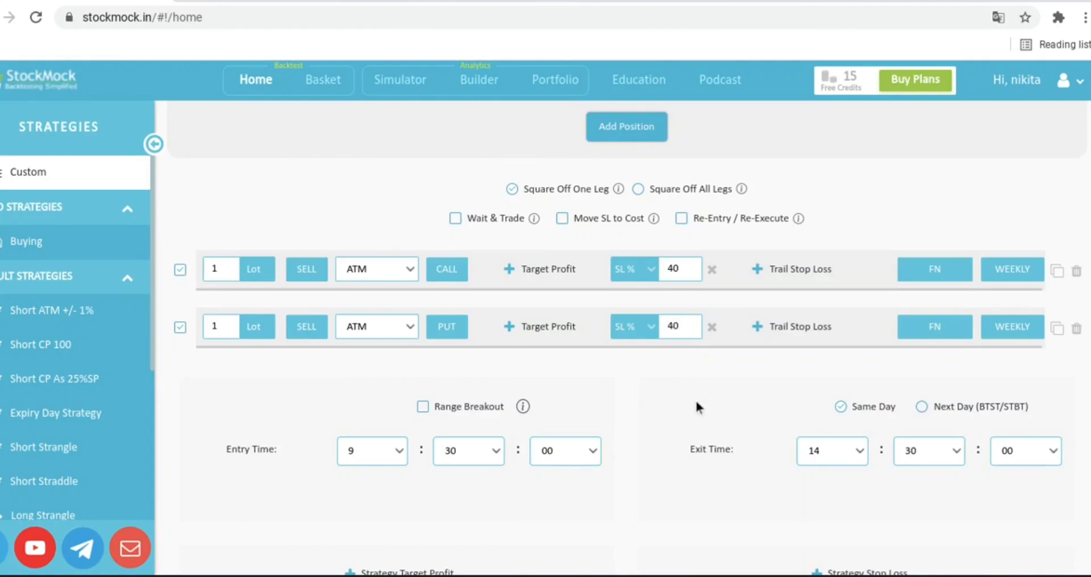
# Set the strategy's entry time to 10:00
pyautogui.click(370, 455)
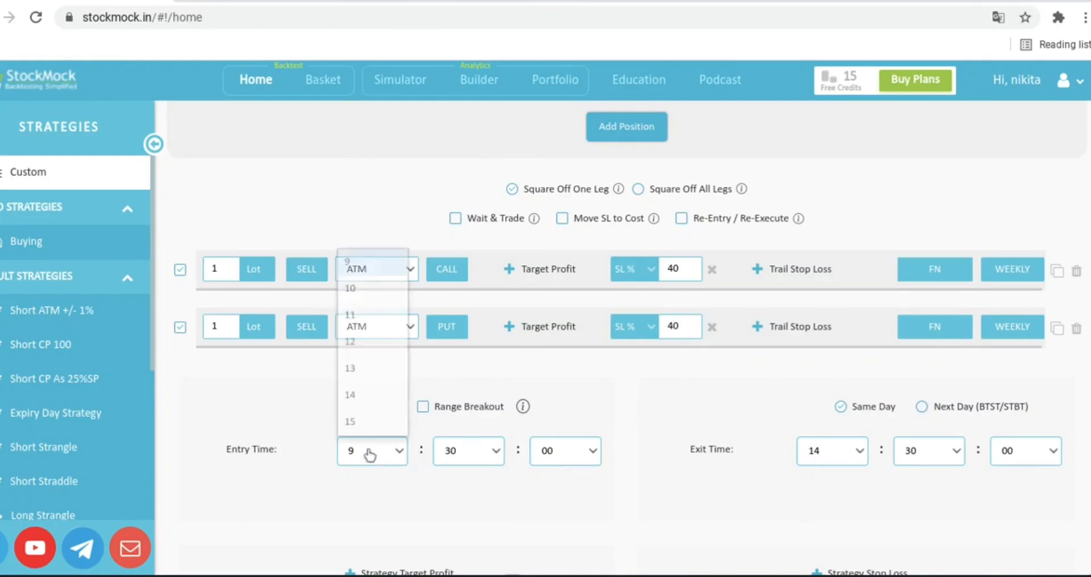
pyautogui.click(370, 288)
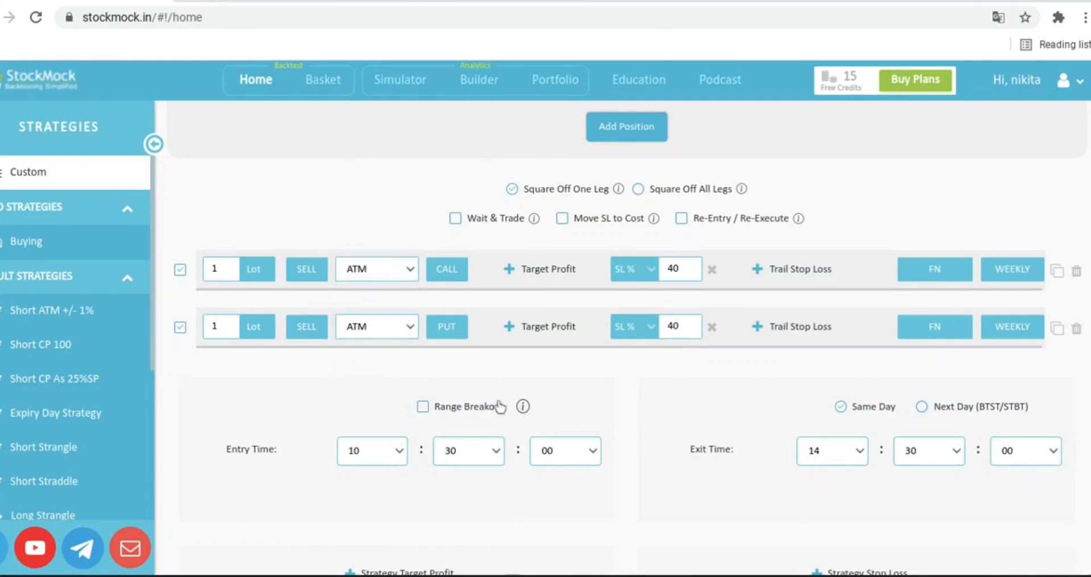
pyautogui.click(480, 451)
pyautogui.click(455, 4)
# Set the strategy's same-day exit time to 15:15
pyautogui.click(847, 455)
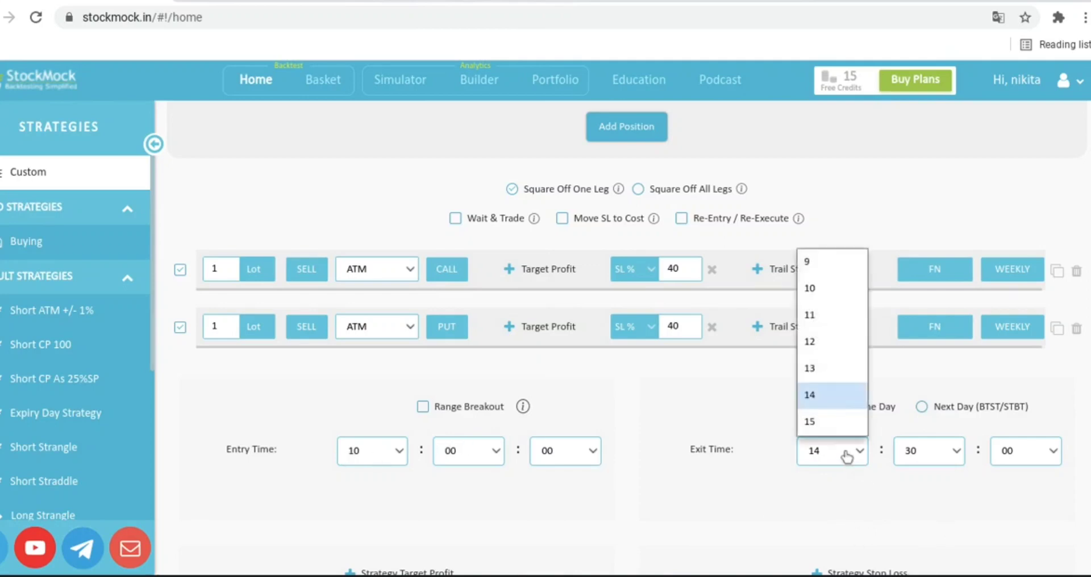
pyautogui.click(822, 422)
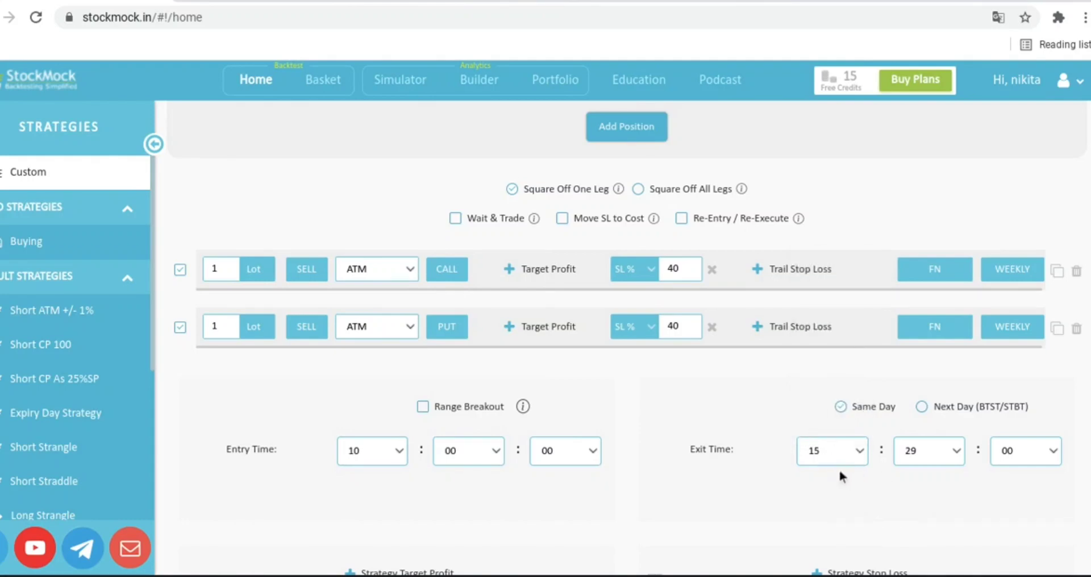
pyautogui.click(926, 458)
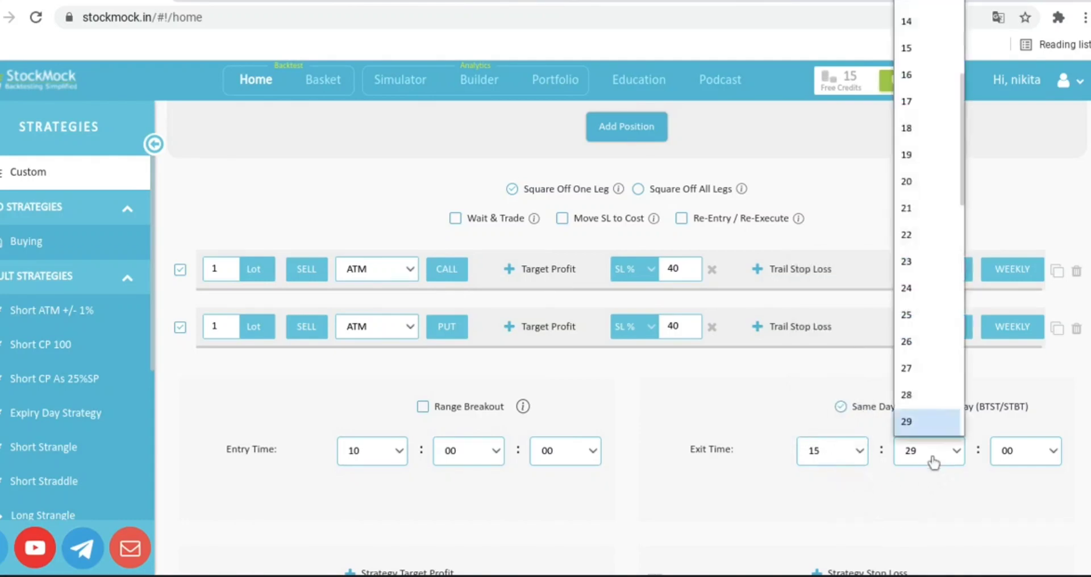
pyautogui.click(942, 50)
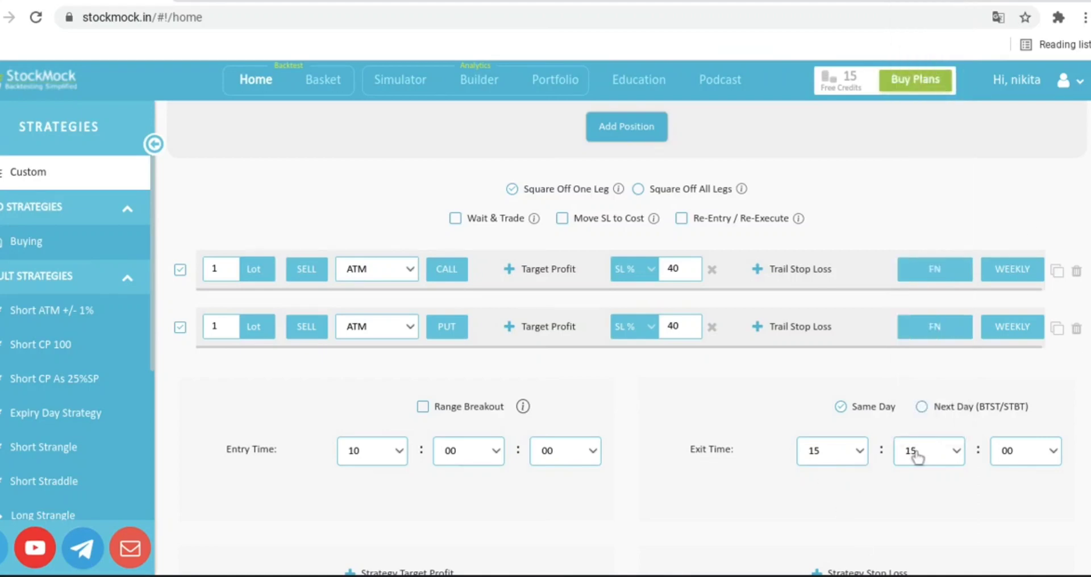
pyautogui.scroll(-5, 966, 382)
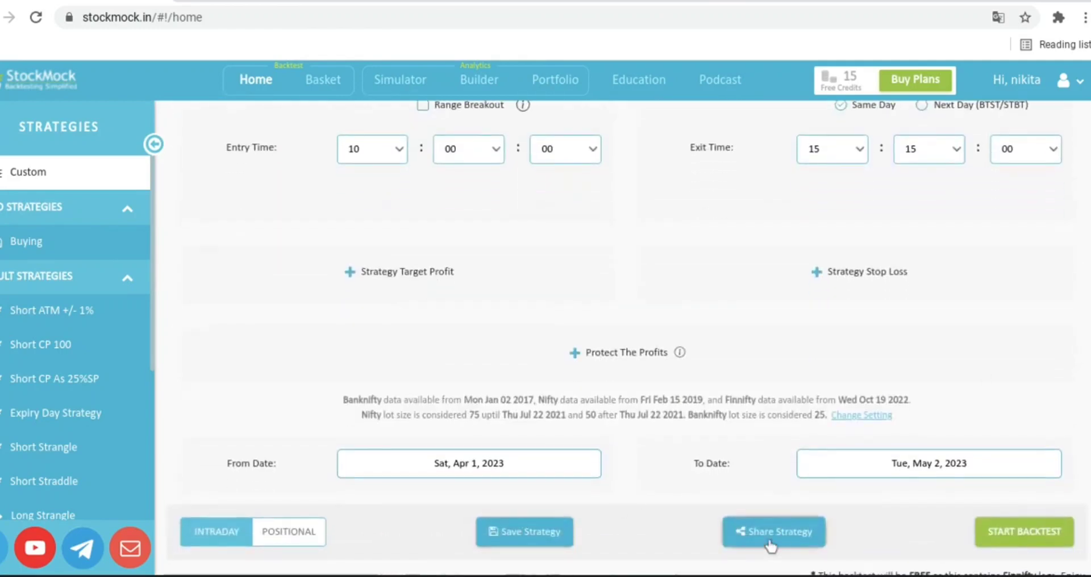
pyautogui.scroll(-2, 673, 545)
pyautogui.click(511, 414)
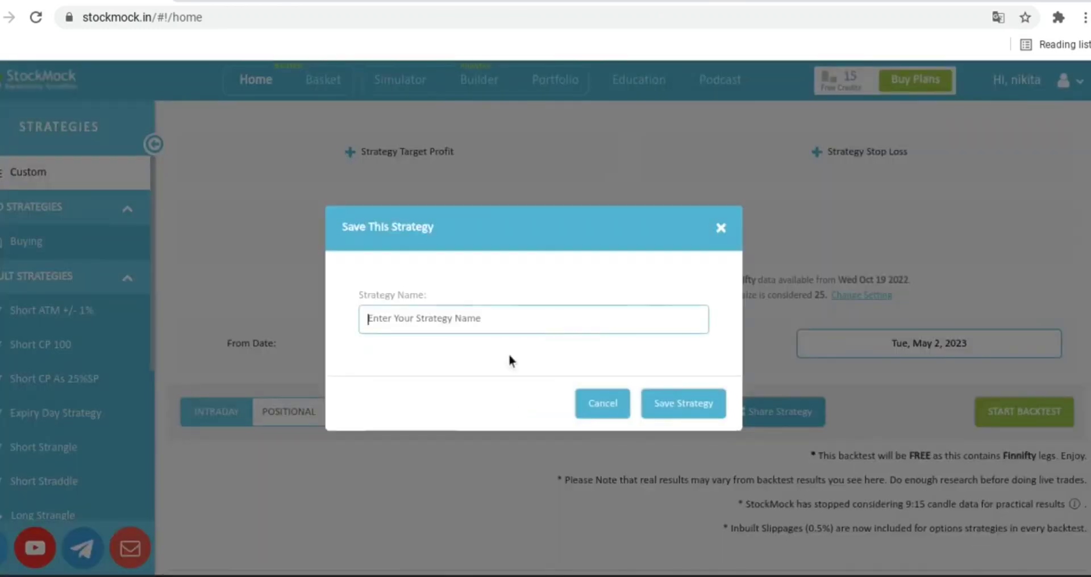
pyautogui.write('Straddle')
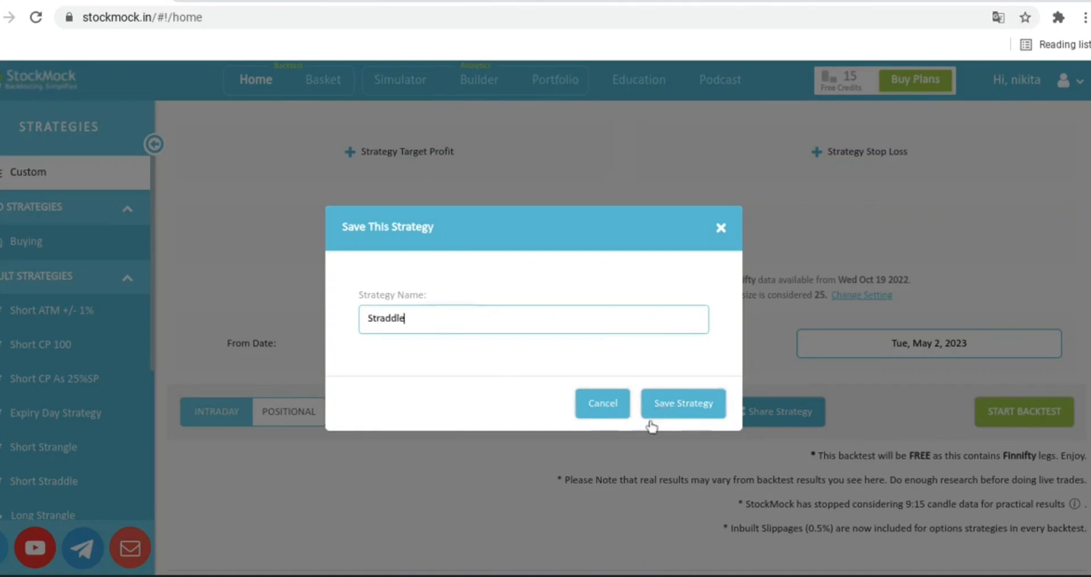
pyautogui.click(611, 405)
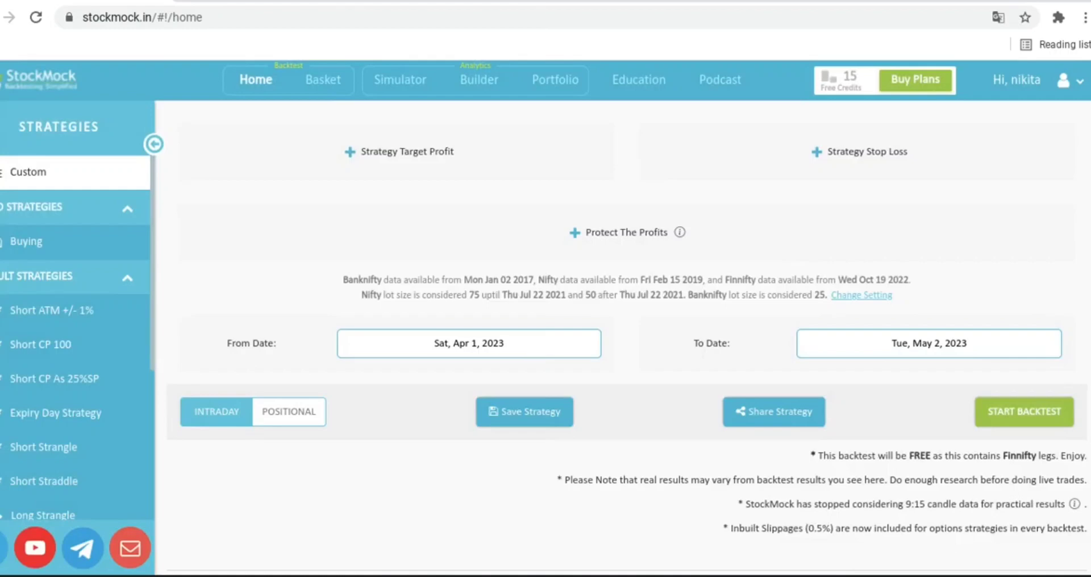
# Enable the Move SL to Cost option for the two-leg straddle
pyautogui.scroll(10, 626, 364)
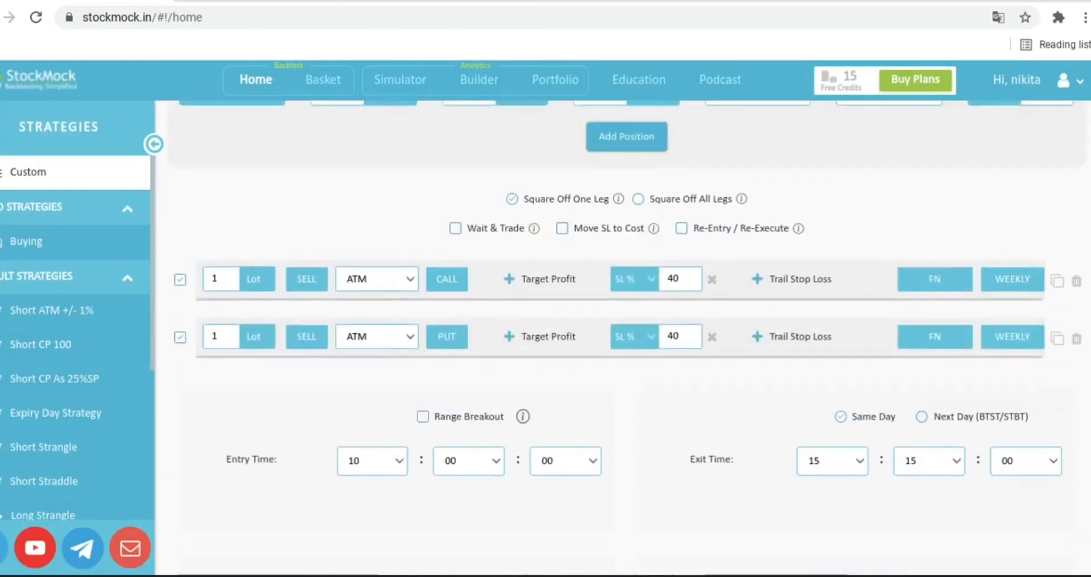
pyautogui.scroll(-1, 907, 340)
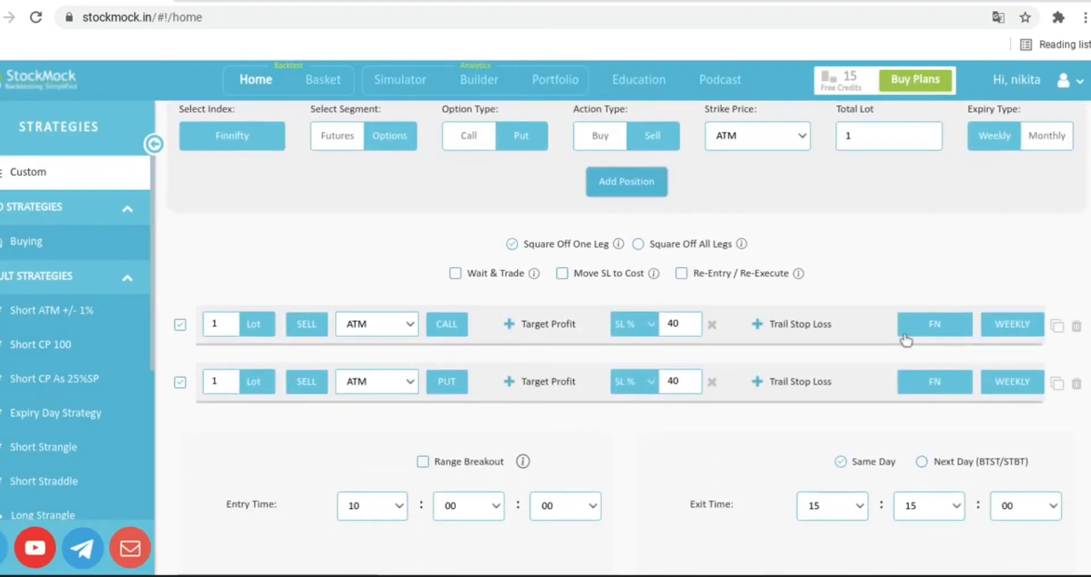
pyautogui.scroll(1, 906, 340)
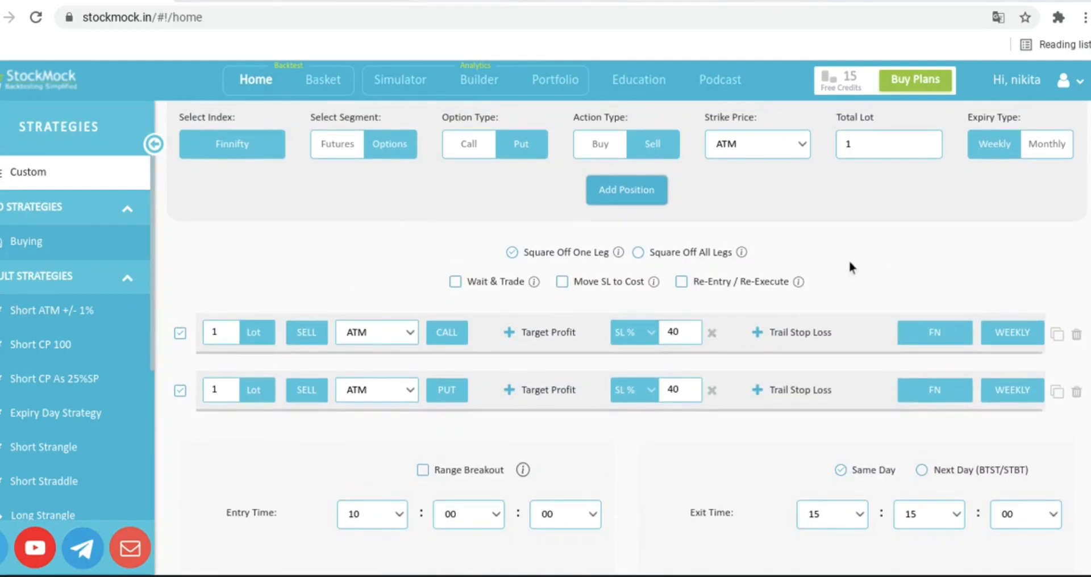
pyautogui.moveTo(976, 214); pyautogui.dragTo(1024, 288)
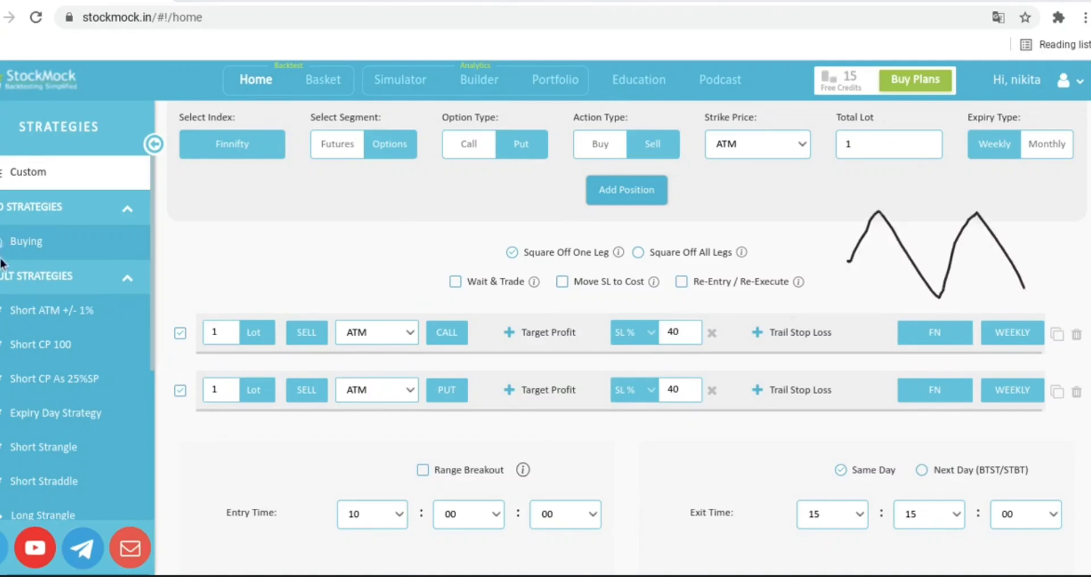
pyautogui.press('Escape')
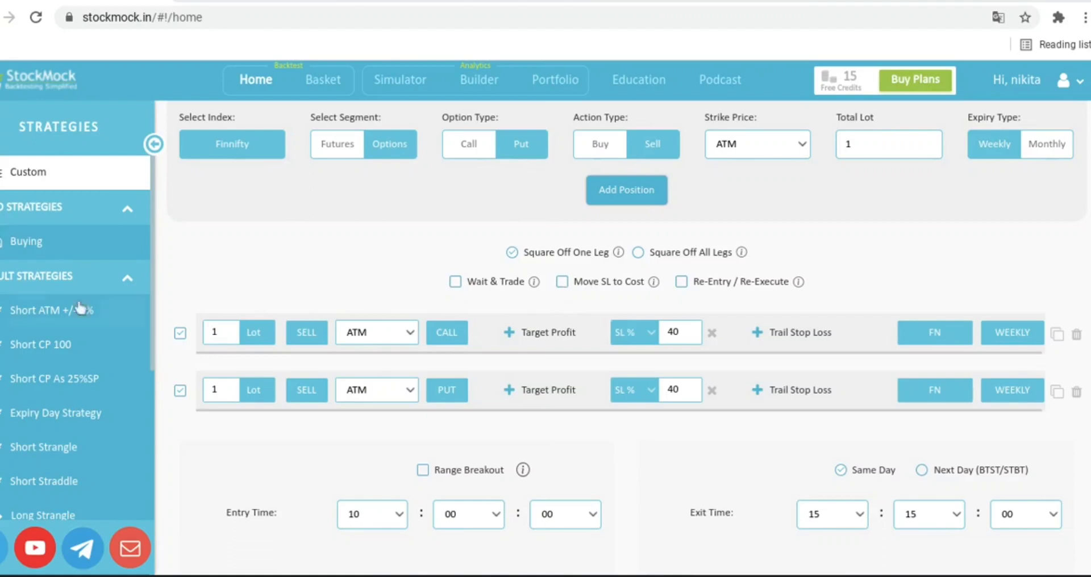
pyautogui.click(562, 282)
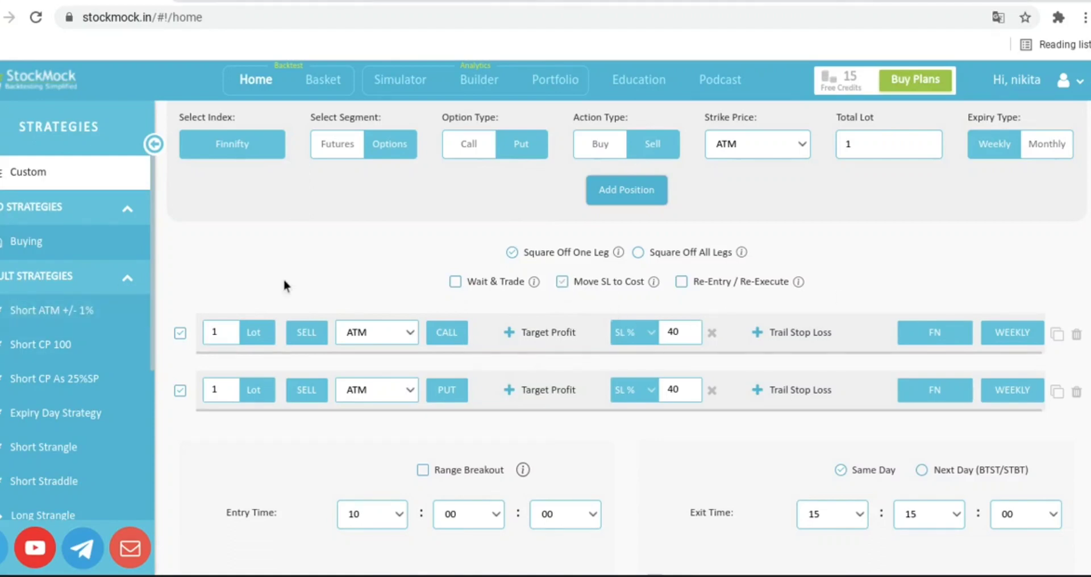
# Illustrate the stop-loss behaviour by sketching a price path and circling the call leg's 40 percent stop loss, and clear the drawing
pyautogui.moveTo(753, 248); pyautogui.dragTo(1018, 262)
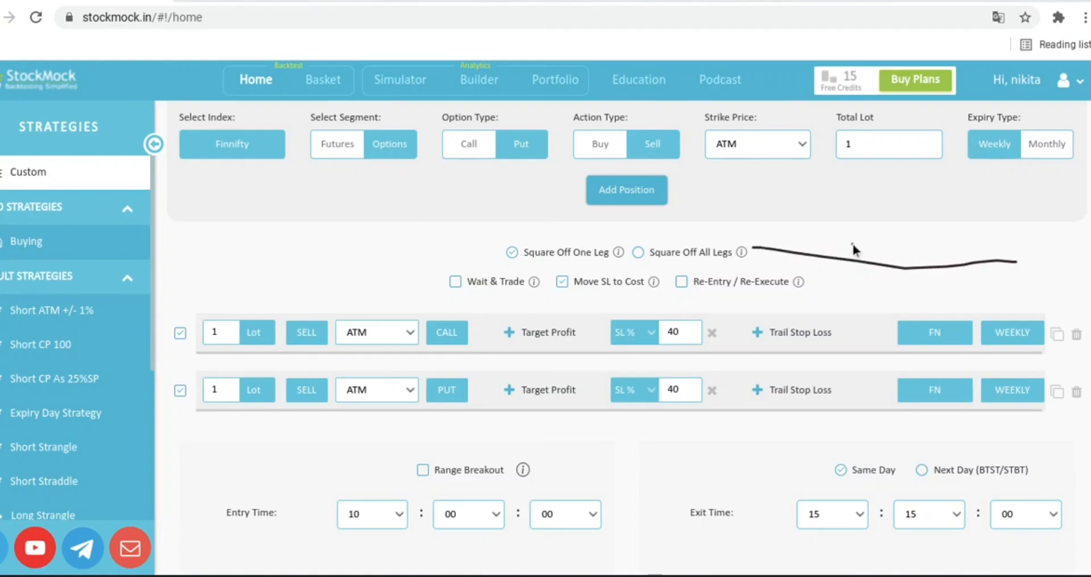
pyautogui.moveTo(855, 245); pyautogui.dragTo(895, 250)
pyautogui.moveTo(854, 283); pyautogui.dragTo(904, 274)
pyautogui.moveTo(896, 253); pyautogui.dragTo(890, 245)
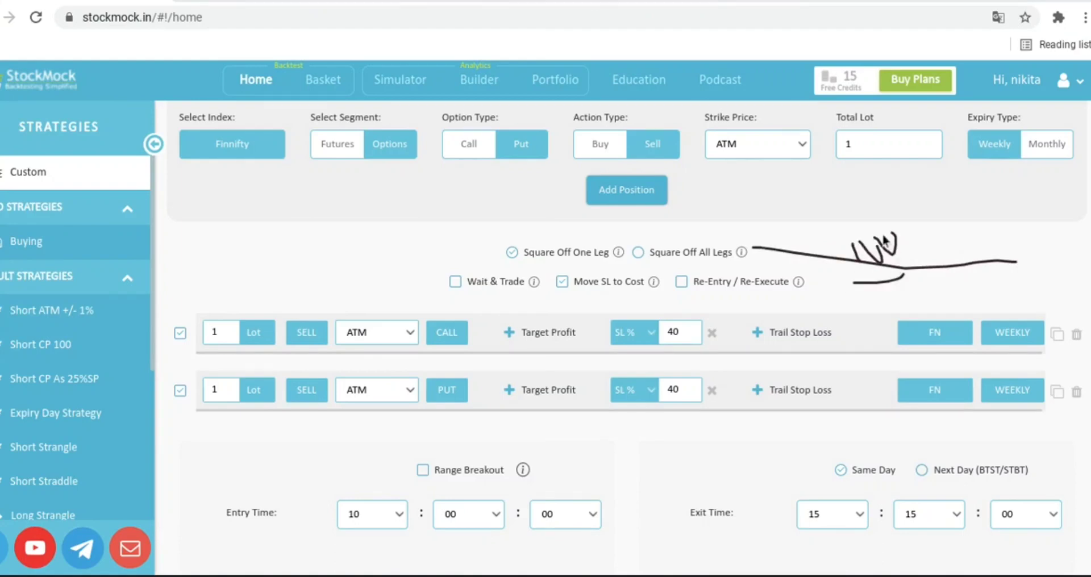
pyautogui.moveTo(738, 319); pyautogui.dragTo(690, 353)
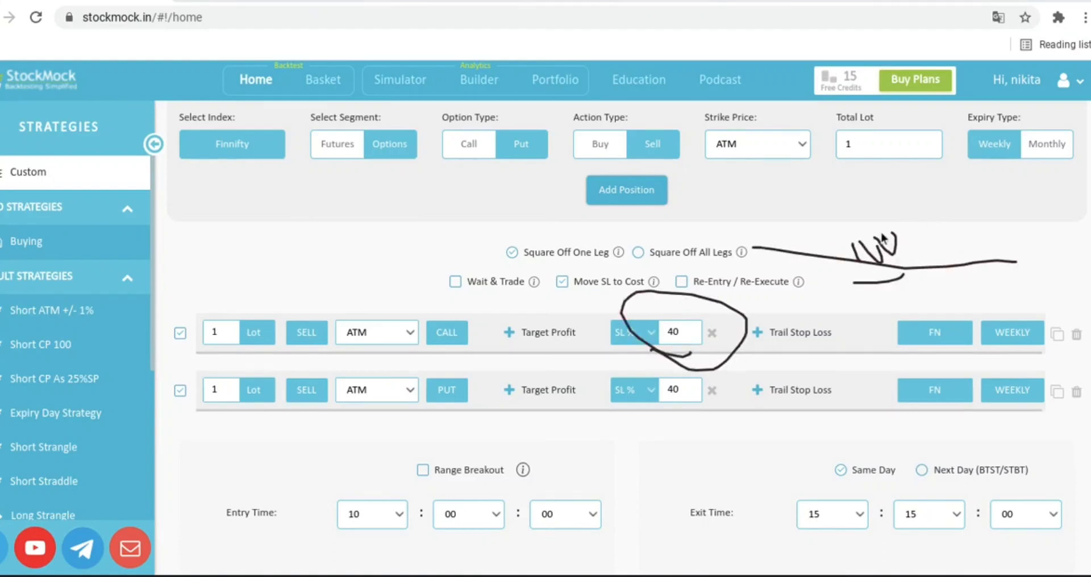
pyautogui.moveTo(892, 251)
pyautogui.mouseDown()
pyautogui.moveTo(909, 215)
pyautogui.moveTo(946, 194)
pyautogui.moveTo(952, 227)
pyautogui.mouseUp()
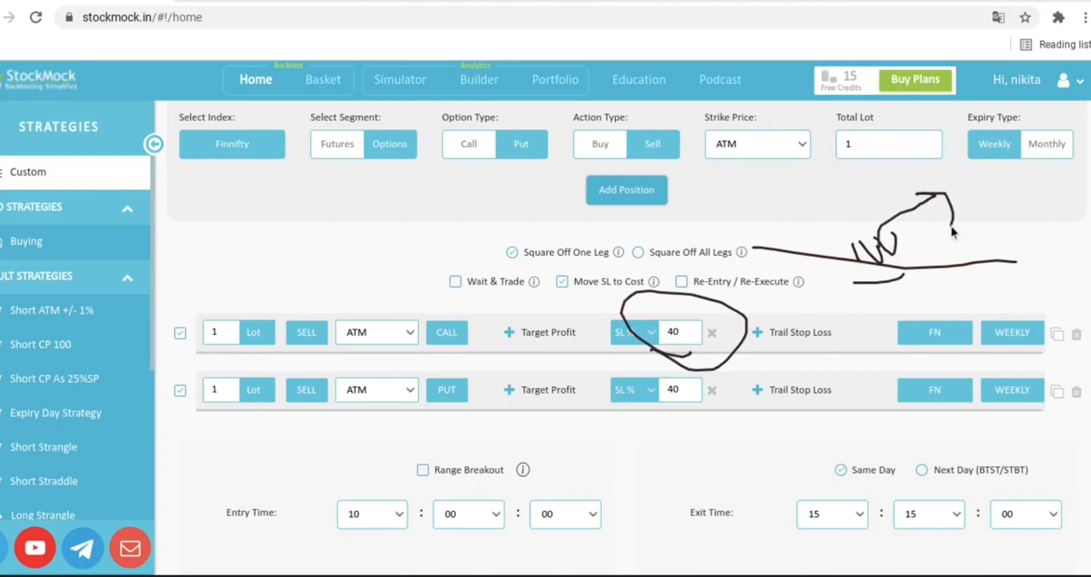
pyautogui.moveTo(898, 278)
pyautogui.mouseDown()
pyautogui.moveTo(847, 273)
pyautogui.moveTo(904, 296)
pyautogui.moveTo(853, 267)
pyautogui.moveTo(972, 277)
pyautogui.moveTo(966, 256)
pyautogui.moveTo(950, 284)
pyautogui.moveTo(992, 288)
pyautogui.mouseUp()
pyautogui.moveTo(944, 262); pyautogui.dragTo(946, 278)
pyautogui.moveTo(945, 196); pyautogui.dragTo(962, 266)
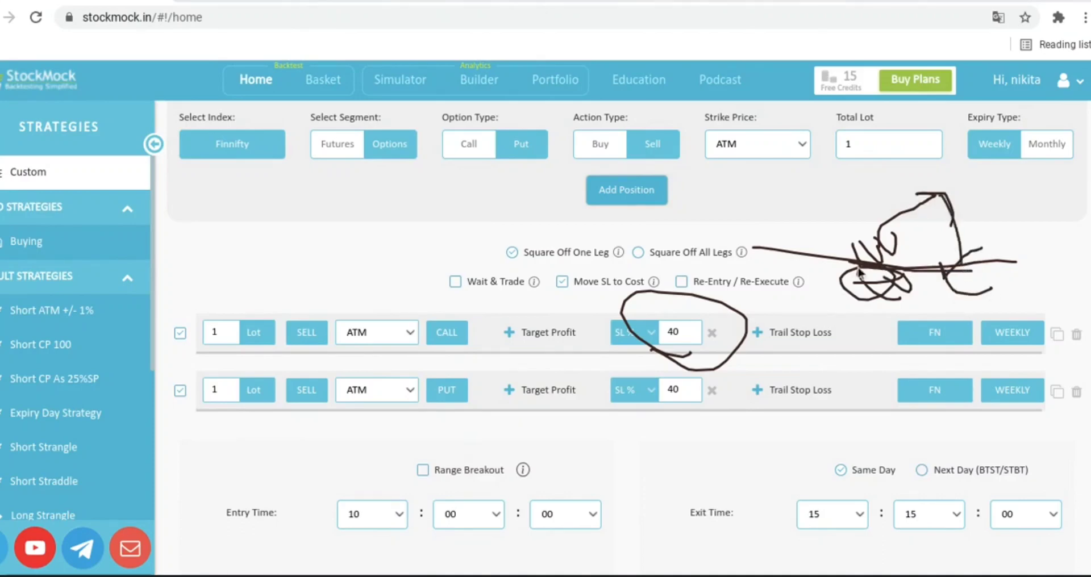
pyautogui.moveTo(664, 344); pyautogui.dragTo(645, 336)
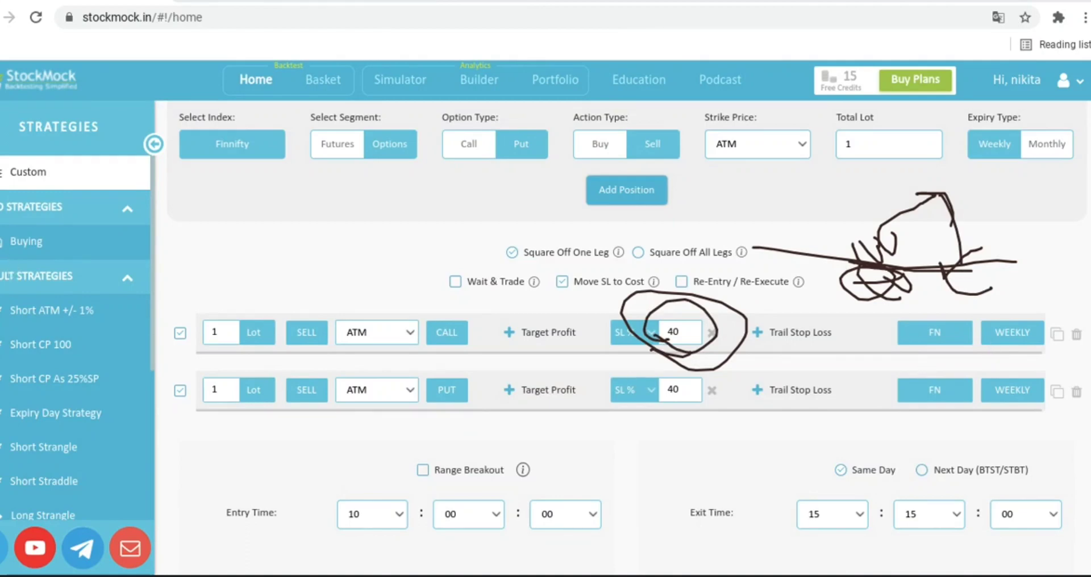
pyautogui.press('Escape')
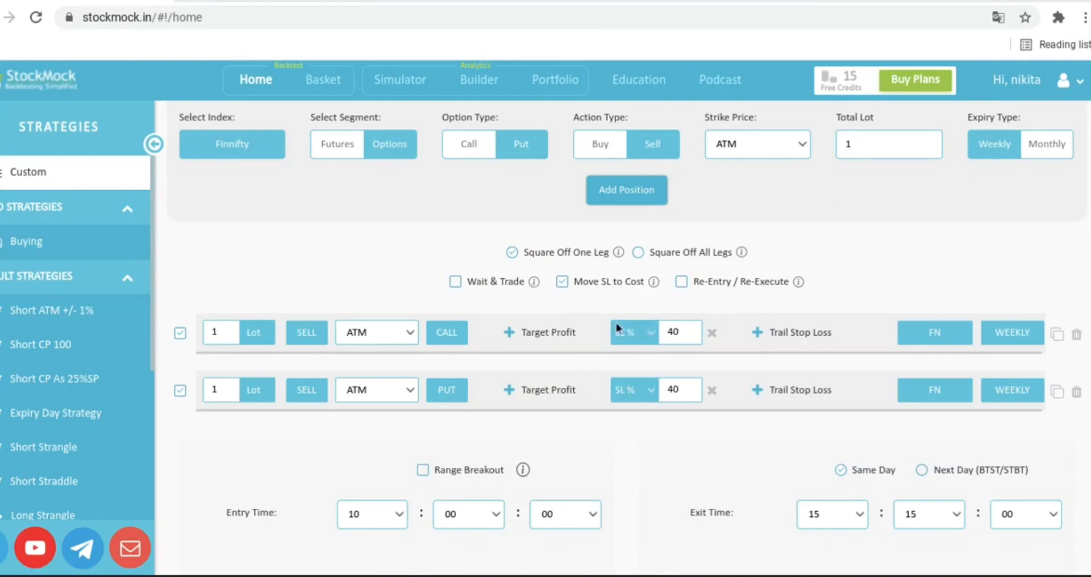
# Circle the Move SL to Cost option freehand and underline the entry and exit hours
pyautogui.moveTo(560, 298)
pyautogui.mouseDown()
pyautogui.moveTo(610, 308)
pyautogui.moveTo(599, 253)
pyautogui.moveTo(554, 272)
pyautogui.mouseUp()
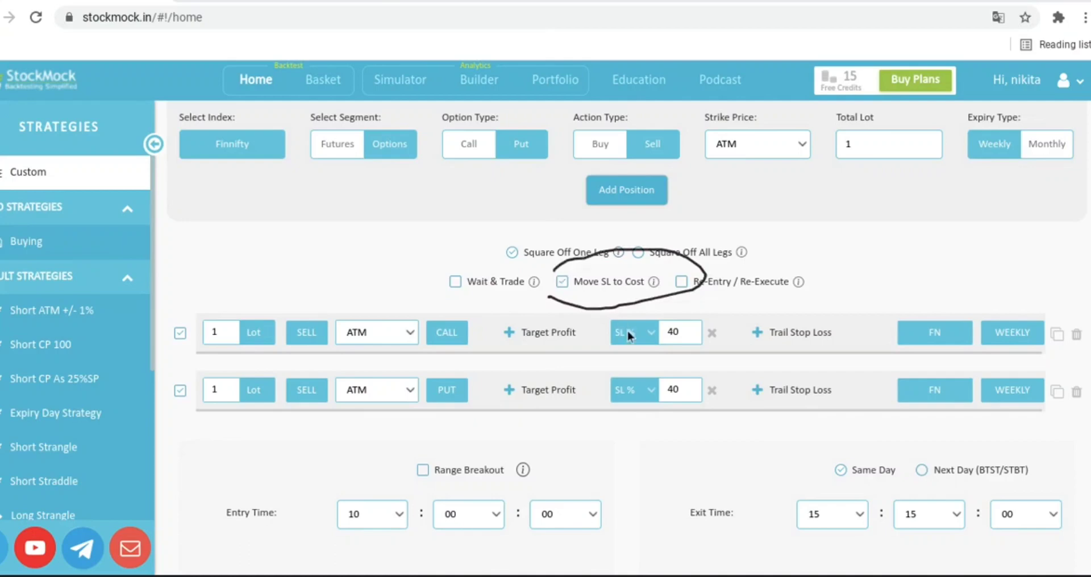
pyautogui.moveTo(350, 535); pyautogui.dragTo(381, 535)
pyautogui.moveTo(790, 540); pyautogui.dragTo(869, 533)
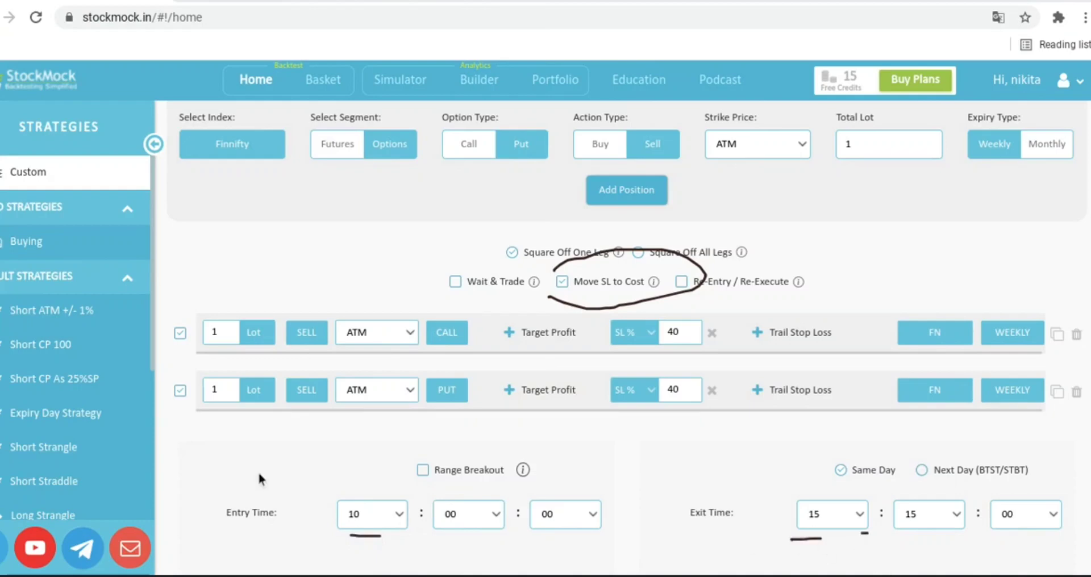
# Illustrate the call leg's stop loss by handwriting the example figures 40 and 56 and circling its 40 percent value, and clear the drawing
pyautogui.press('Escape')
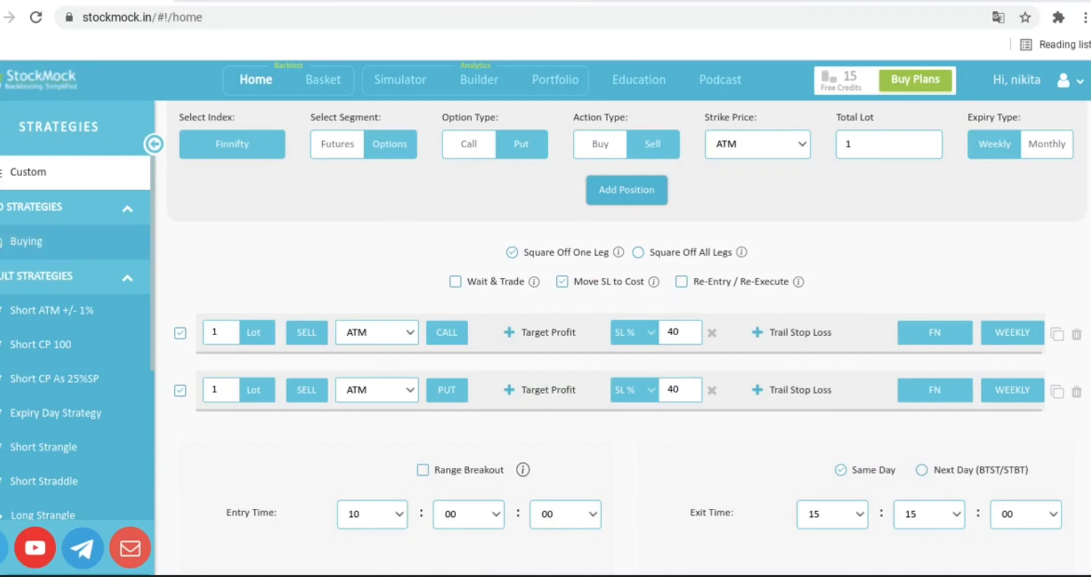
pyautogui.scroll(3, 625, 341)
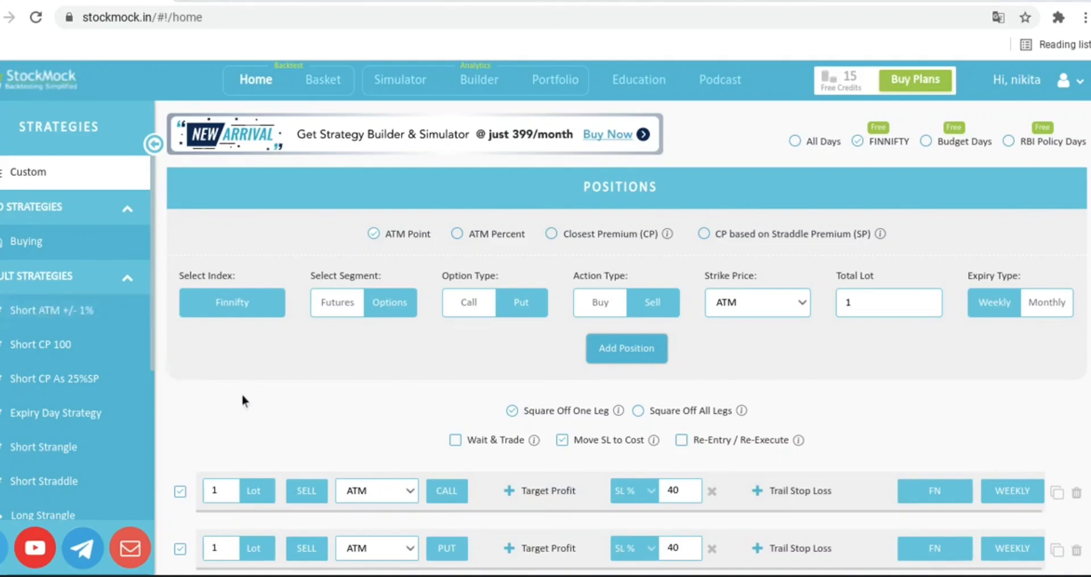
pyautogui.moveTo(265, 379); pyautogui.dragTo(301, 380)
pyautogui.moveTo(236, 410)
pyautogui.mouseDown()
pyautogui.moveTo(282, 466)
pyautogui.moveTo(322, 427)
pyautogui.mouseUp()
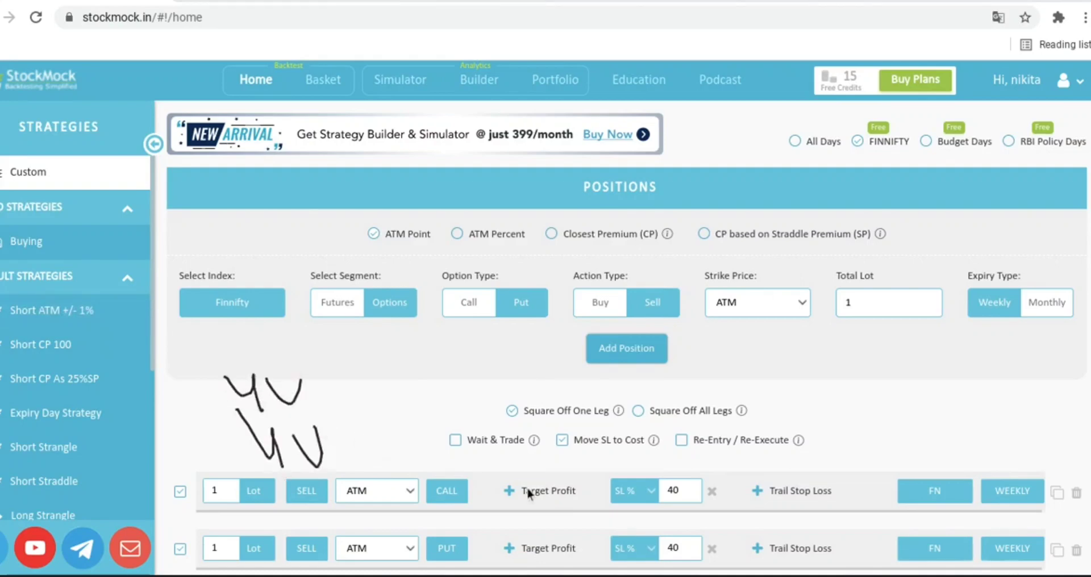
pyautogui.moveTo(624, 500)
pyautogui.mouseDown()
pyautogui.moveTo(601, 519)
pyautogui.moveTo(623, 512)
pyautogui.mouseUp()
pyautogui.moveTo(384, 347); pyautogui.dragTo(408, 392)
pyautogui.moveTo(477, 337); pyautogui.dragTo(465, 367)
pyautogui.moveTo(413, 406); pyautogui.dragTo(422, 434)
pyautogui.moveTo(412, 405); pyautogui.dragTo(472, 418)
pyautogui.moveTo(296, 395)
pyautogui.mouseDown()
pyautogui.moveTo(351, 354)
pyautogui.moveTo(441, 354)
pyautogui.mouseUp()
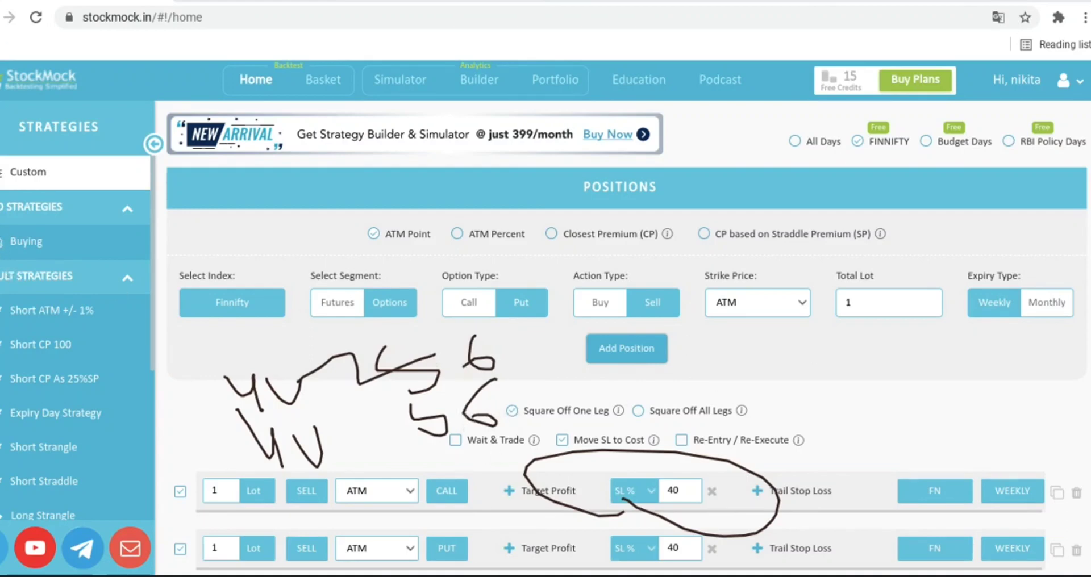
pyautogui.press('Escape')
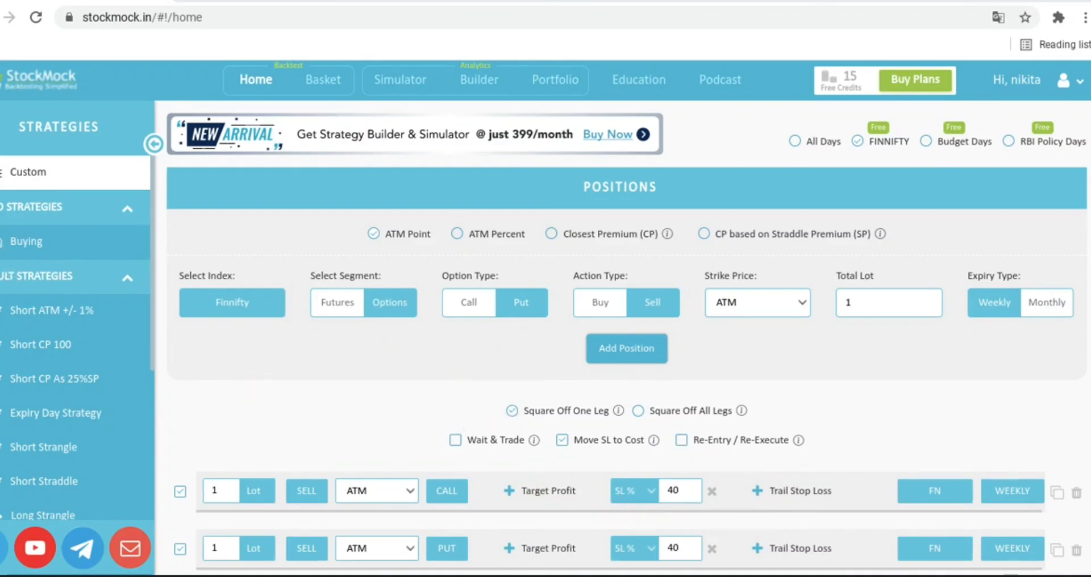
# Set the stop loss to 80 percent on both the call and put legs
pyautogui.scroll(-3, 654, 309)
pyautogui.click(670, 318)
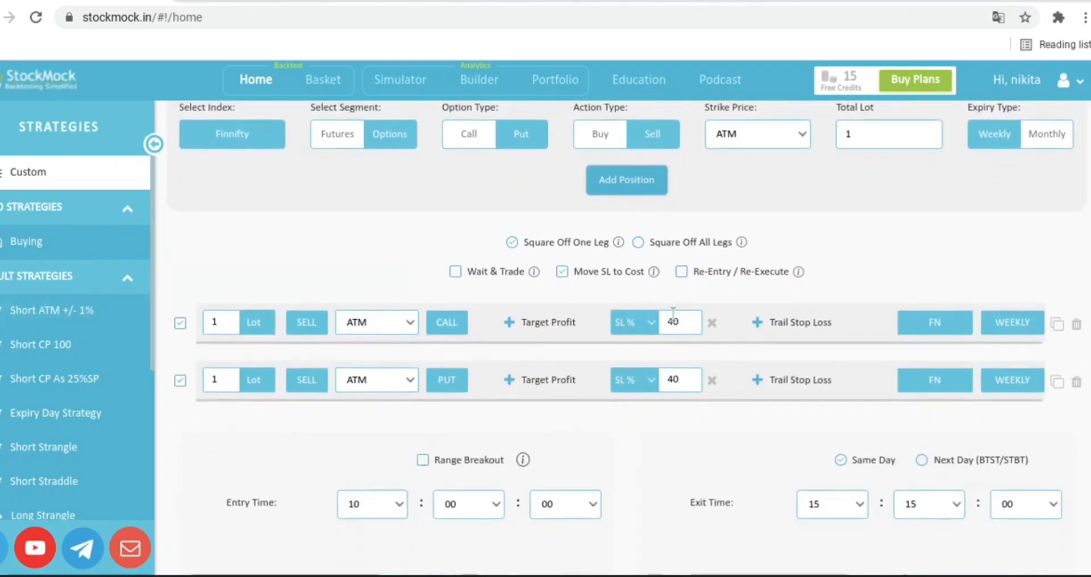
pyautogui.doubleClick(672, 322)
pyautogui.press('BackSpace')
pyautogui.write('60')
pyautogui.doubleClick(689, 379)
pyautogui.press('BackSpace')
pyautogui.write('80')
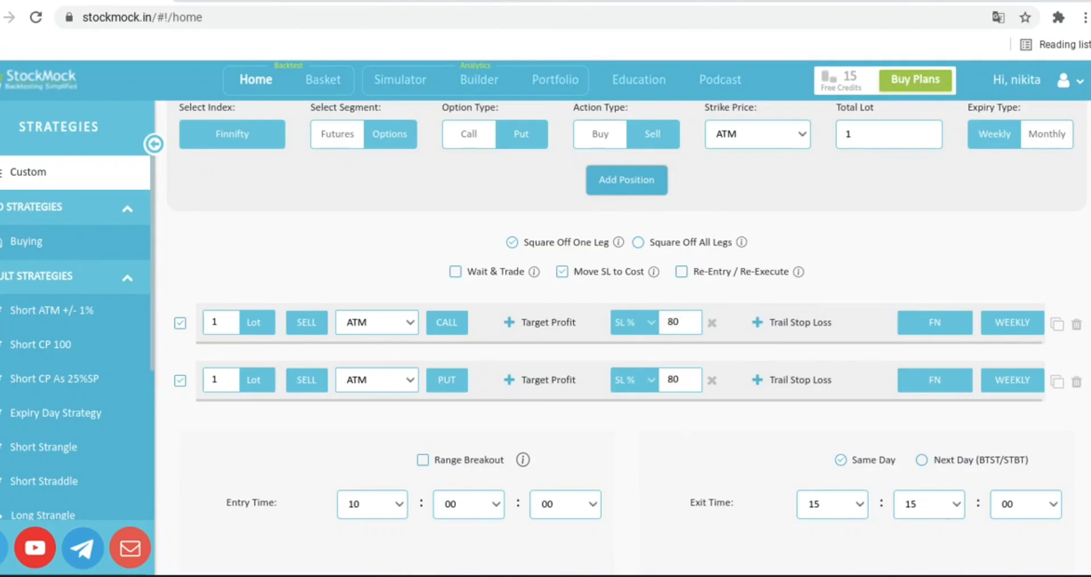
# Handwrite and circle "Tue", mark both 80 percent stop losses and the Move SL to Cost option, and clear the drawing
pyautogui.moveTo(811, 218)
pyautogui.mouseDown()
pyautogui.moveTo(881, 194)
pyautogui.moveTo(850, 246)
pyautogui.mouseUp()
pyautogui.moveTo(923, 238); pyautogui.dragTo(973, 233)
pyautogui.moveTo(1009, 203)
pyautogui.mouseDown()
pyautogui.moveTo(790, 126)
pyautogui.moveTo(1057, 259)
pyautogui.moveTo(1070, 192)
pyautogui.mouseUp()
pyautogui.moveTo(639, 332); pyautogui.dragTo(731, 337)
pyautogui.moveTo(617, 405); pyautogui.dragTo(774, 412)
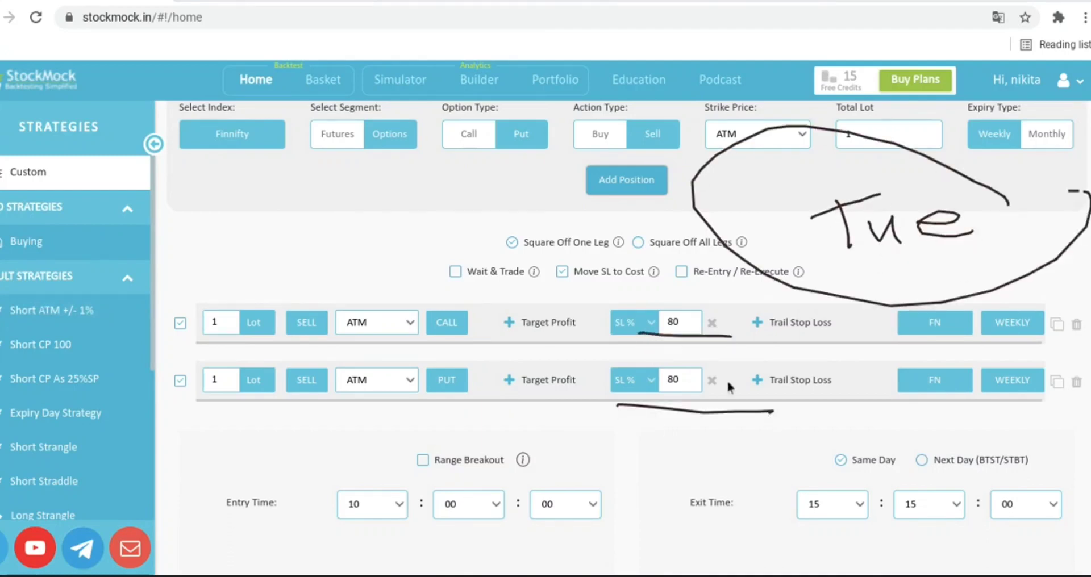
pyautogui.moveTo(544, 274)
pyautogui.mouseDown()
pyautogui.moveTo(676, 312)
pyautogui.moveTo(550, 312)
pyautogui.mouseUp()
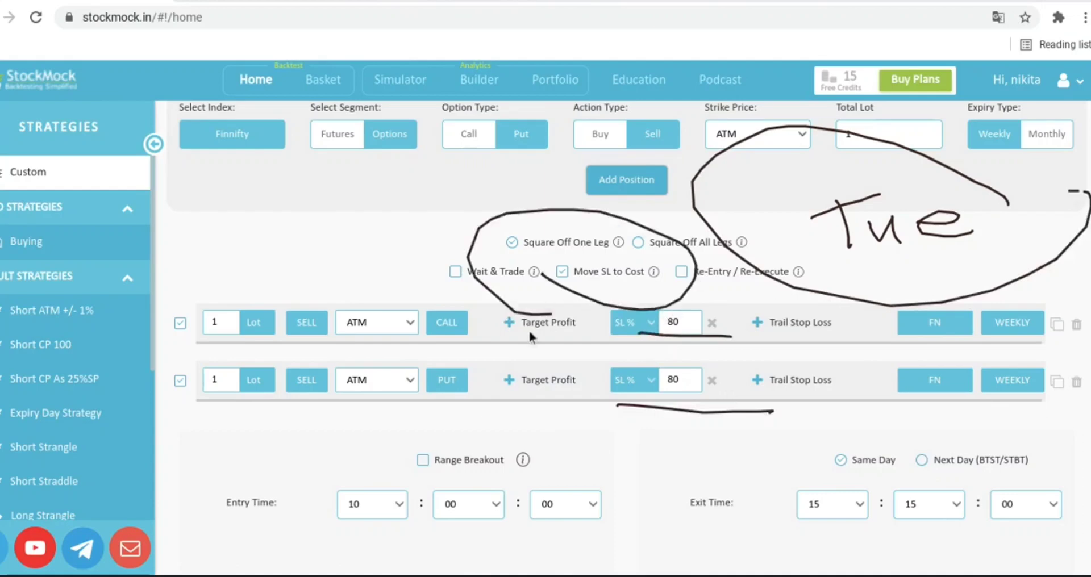
pyautogui.moveTo(356, 512); pyautogui.dragTo(415, 526)
pyautogui.moveTo(602, 284); pyautogui.dragTo(642, 334)
pyautogui.press('Escape')
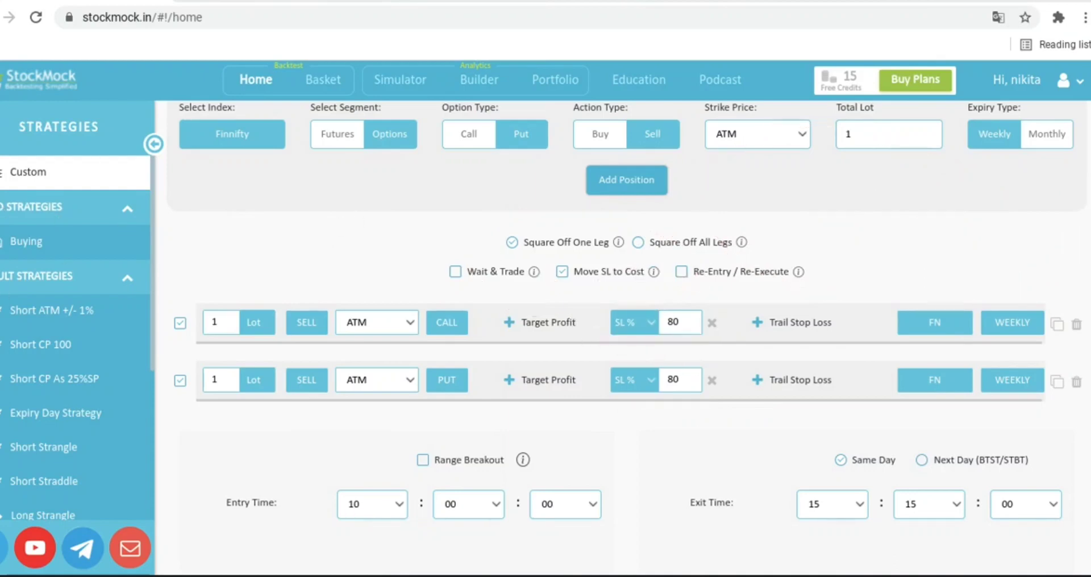
# Open the Finnifty Strategy basket and set the multiplier to 10 for both the Straddle and Tue 80 strategies
pyautogui.click(323, 80)
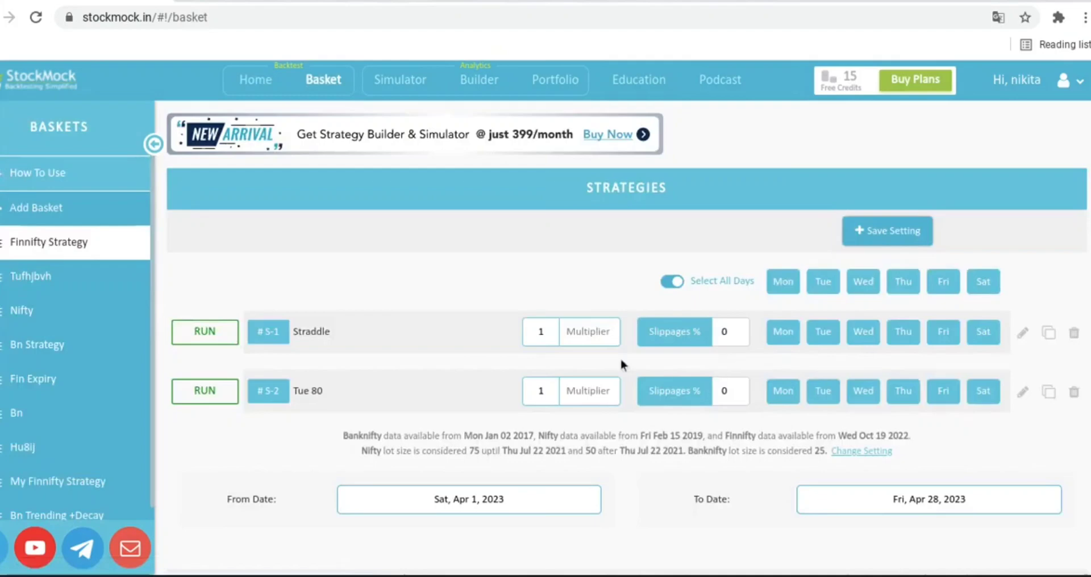
pyautogui.click(547, 337)
pyautogui.write('0')
pyautogui.click(544, 393)
pyautogui.write('0')
# Review the Straddle strategy's settings, marking Move SL to Cost and both 40 percent stop losses, and update the strategy
pyautogui.click(1028, 333)
pyautogui.scroll(-4, 1026, 200)
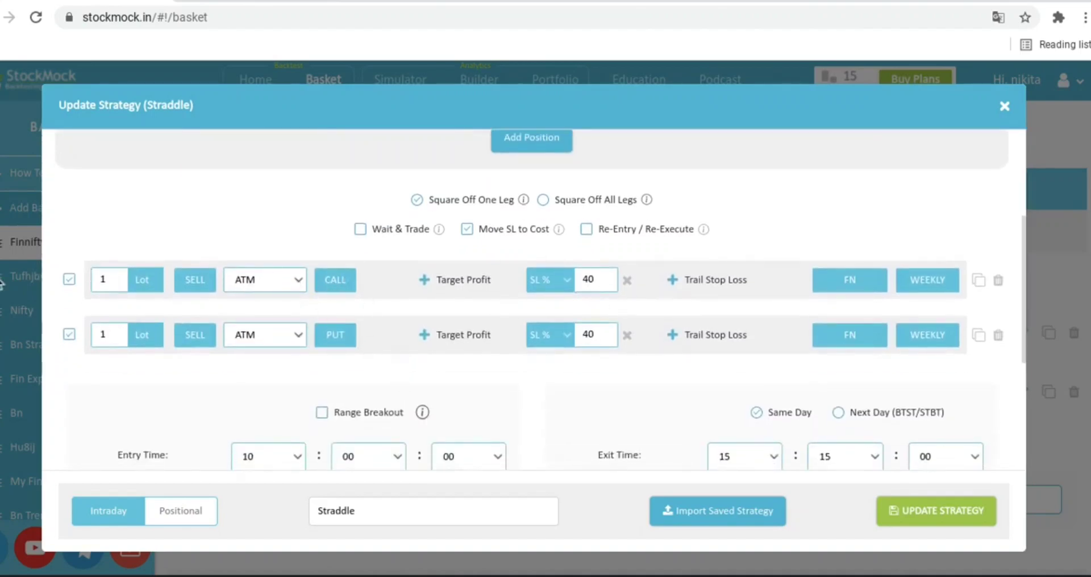
pyautogui.moveTo(483, 250)
pyautogui.mouseDown()
pyautogui.moveTo(583, 224)
pyautogui.moveTo(472, 248)
pyautogui.mouseUp()
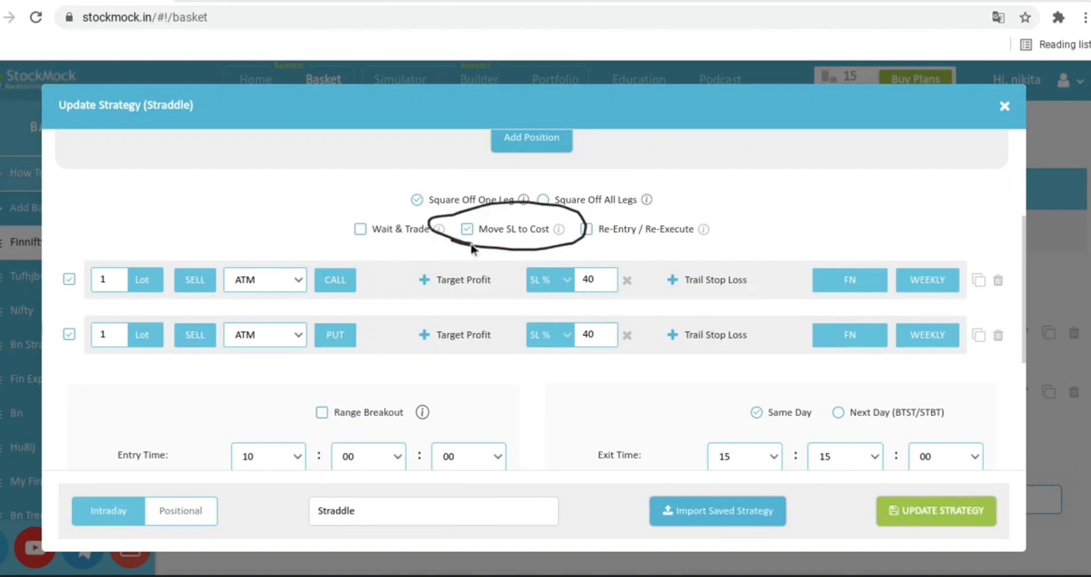
pyautogui.moveTo(581, 357); pyautogui.dragTo(658, 358)
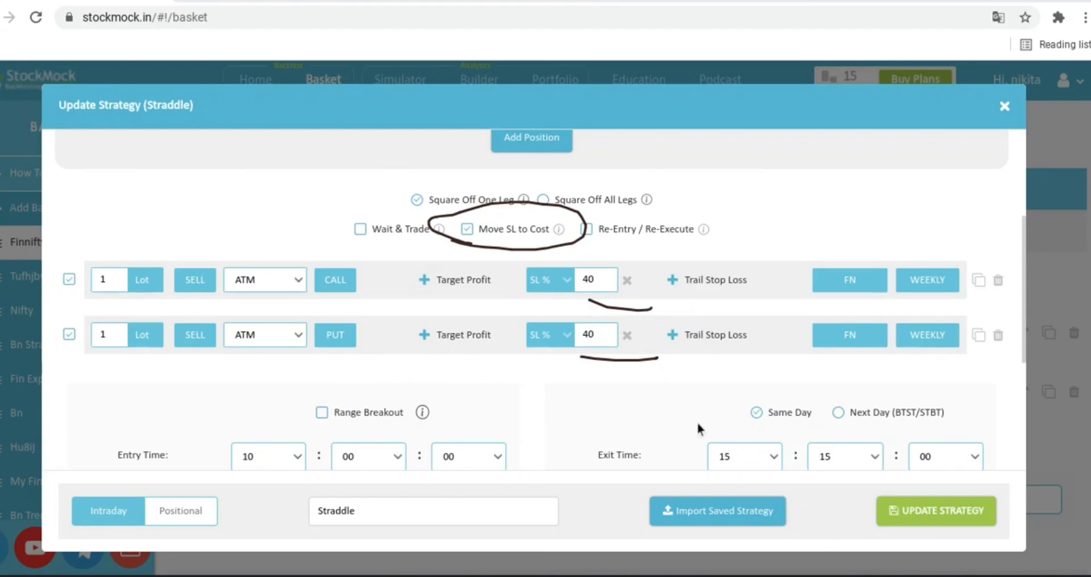
pyautogui.click(955, 509)
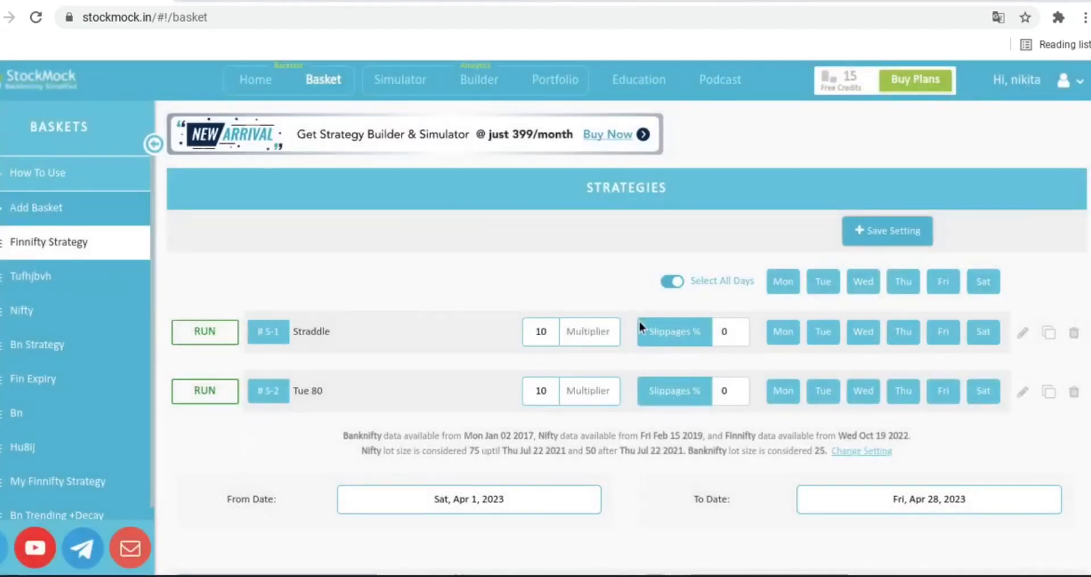
# Restrict the Tue 80 strategy to Tuesday by deselecting Monday, Wednesday, Thursday, Friday and Saturday
pyautogui.click(783, 391)
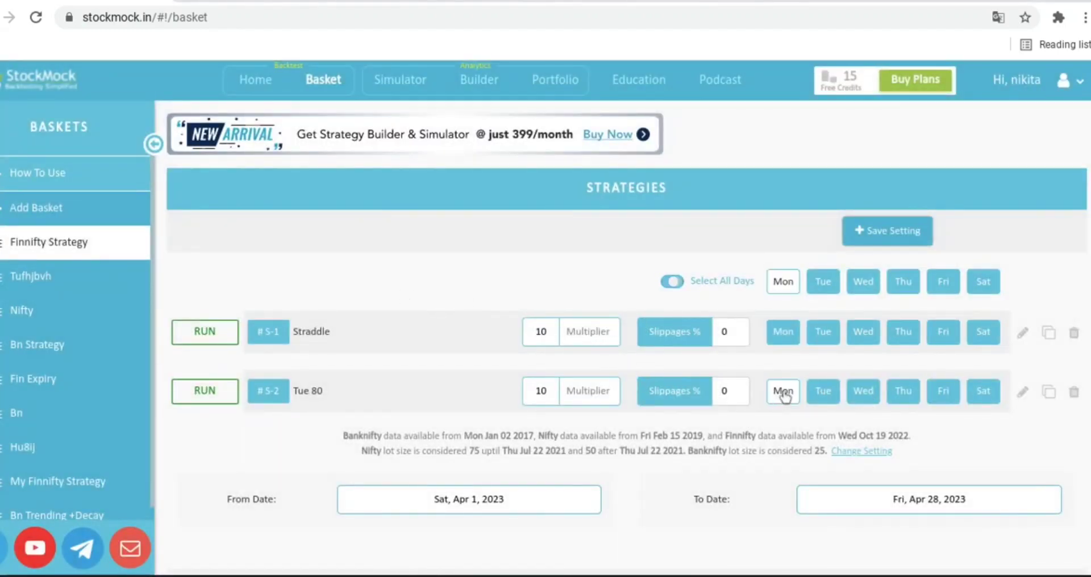
pyautogui.click(864, 393)
pyautogui.click(904, 392)
pyautogui.click(943, 392)
pyautogui.click(983, 392)
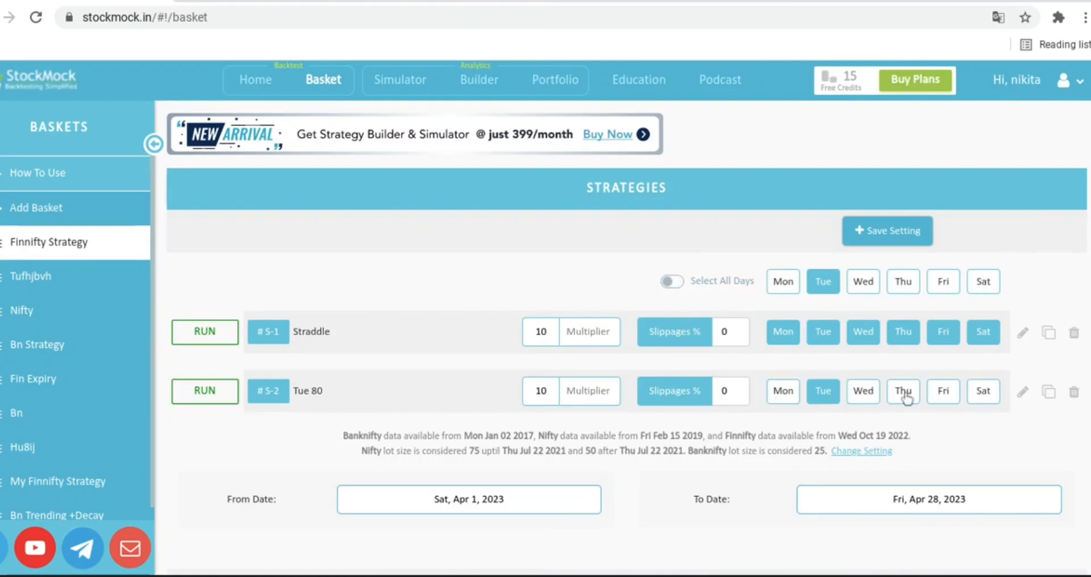
# Review the Tue 80 strategy's Move SL to Cost option and leg stop losses, and update the strategy
pyautogui.click(1023, 392)
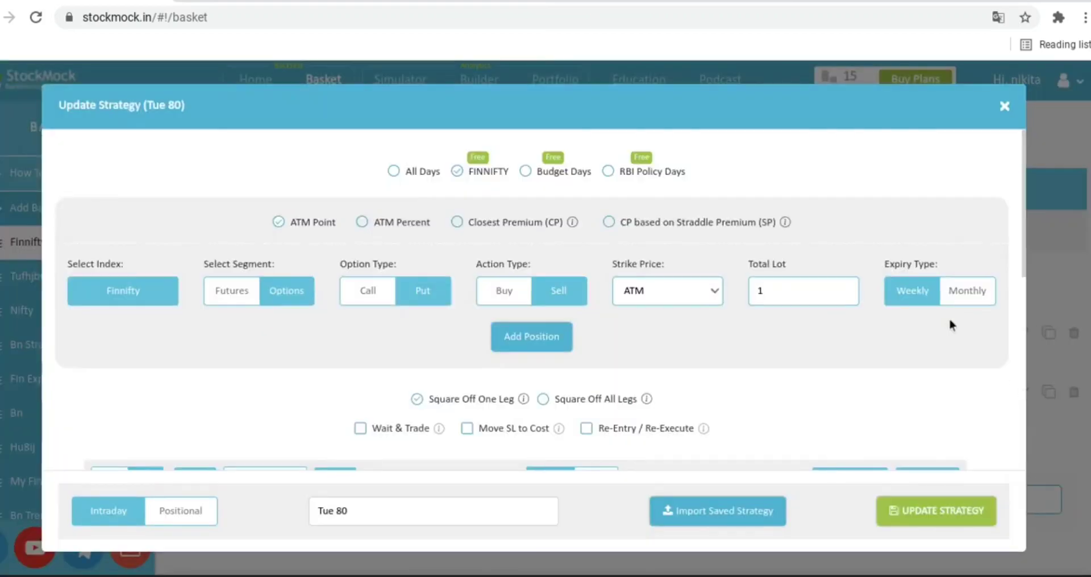
pyautogui.moveTo(1026, 254); pyautogui.dragTo(1028, 296)
pyautogui.scroll(-1, 1028, 296)
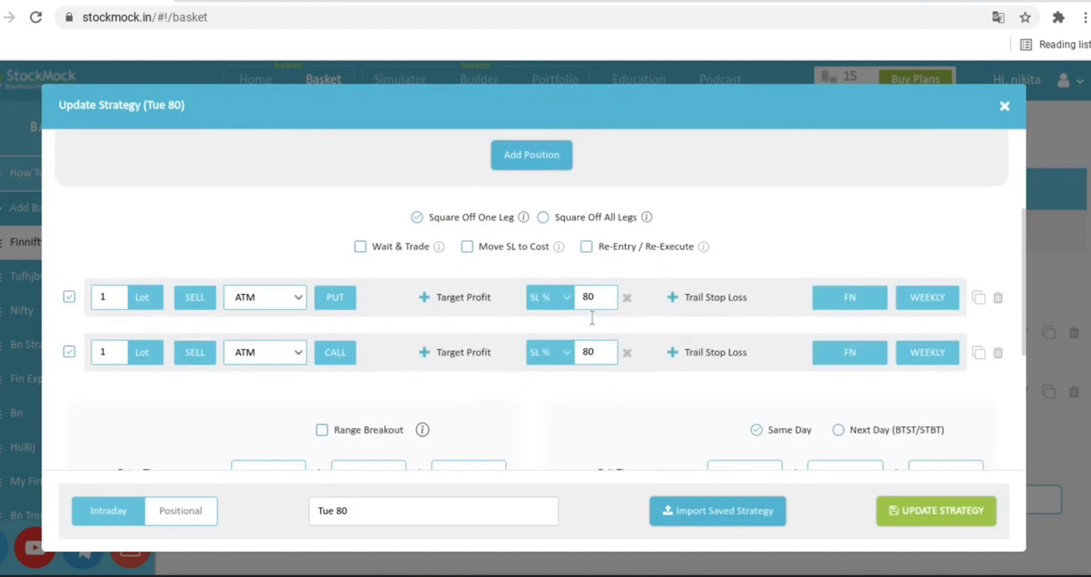
pyautogui.click(918, 510)
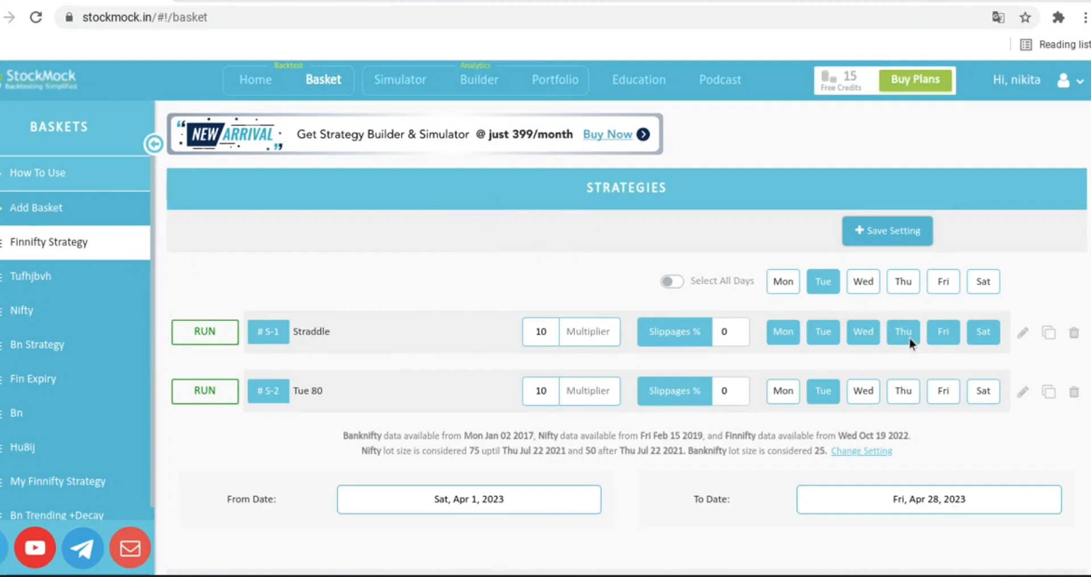
# Mark the Straddle strategy's Tuesday freehand, handwrite a note above the strategies, and clear the drawing
pyautogui.moveTo(832, 358); pyautogui.dragTo(822, 362)
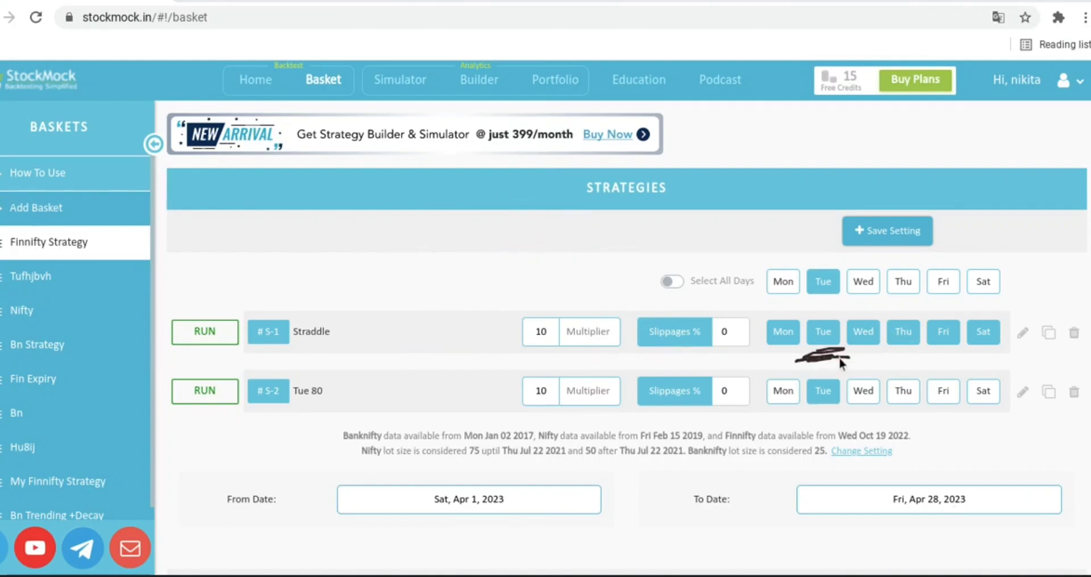
pyautogui.moveTo(331, 246); pyautogui.dragTo(347, 300)
pyautogui.moveTo(323, 244); pyautogui.dragTo(370, 222)
pyautogui.moveTo(328, 264)
pyautogui.mouseDown()
pyautogui.moveTo(367, 259)
pyautogui.moveTo(383, 292)
pyautogui.mouseUp()
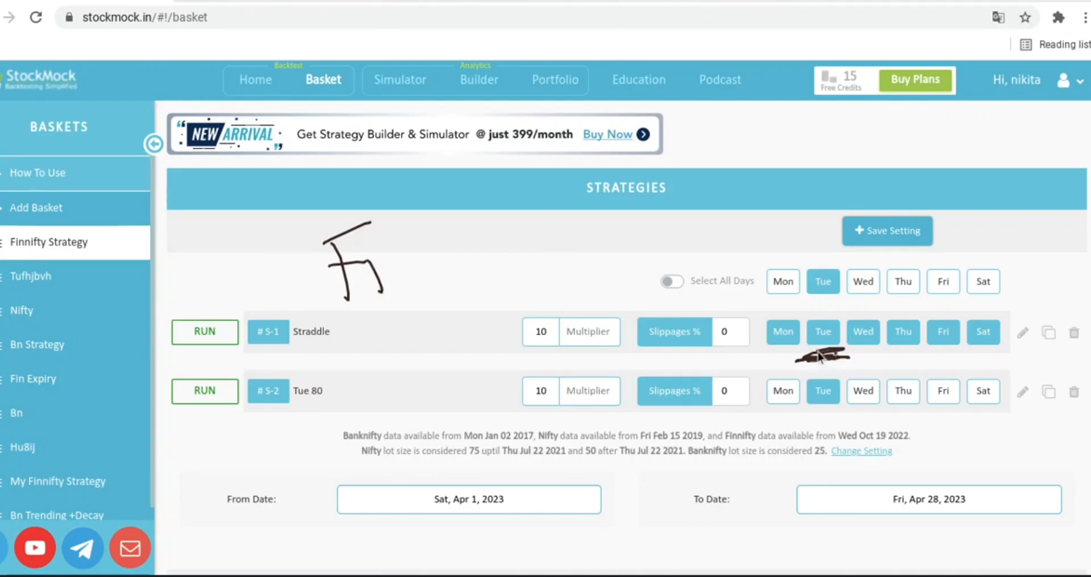
pyautogui.moveTo(787, 349); pyautogui.dragTo(751, 364)
pyautogui.press('Escape')
# Restrict the Straddle strategy to Monday and Thursday by deselecting Wednesday, Friday, Saturday and Tuesday
pyautogui.click(859, 333)
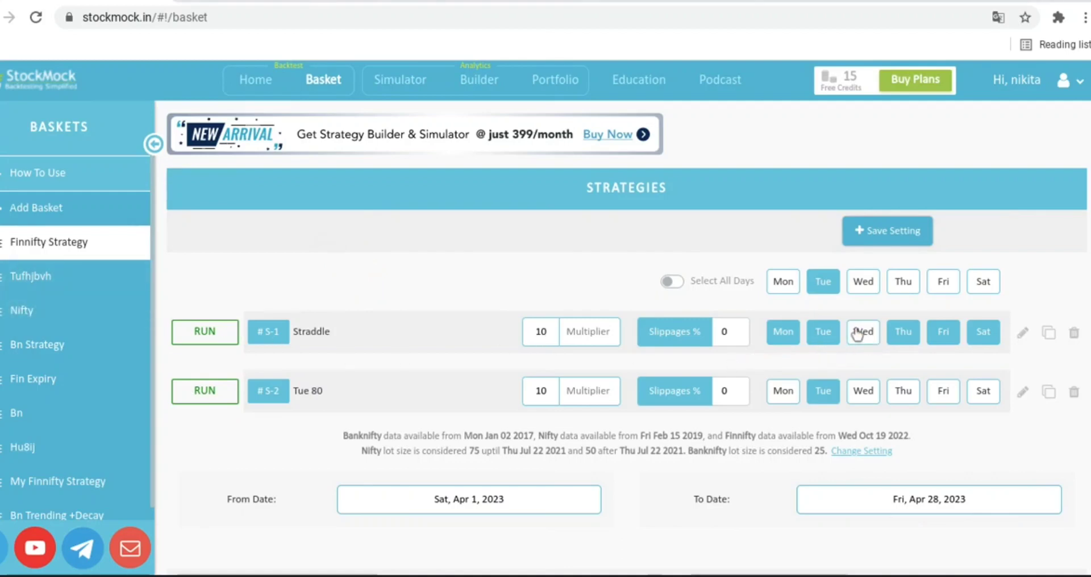
pyautogui.click(940, 339)
pyautogui.click(985, 335)
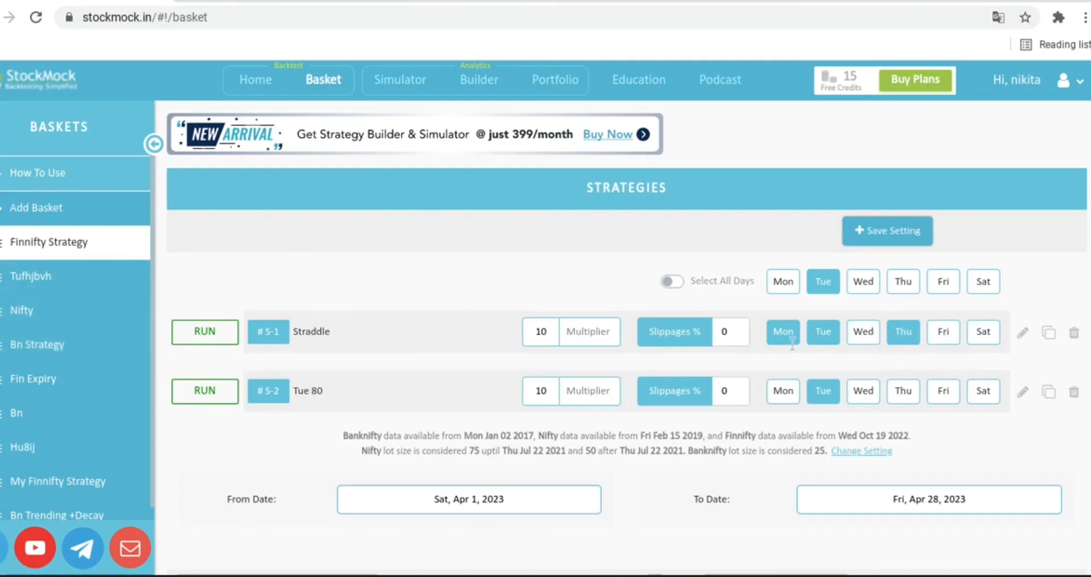
pyautogui.click(827, 336)
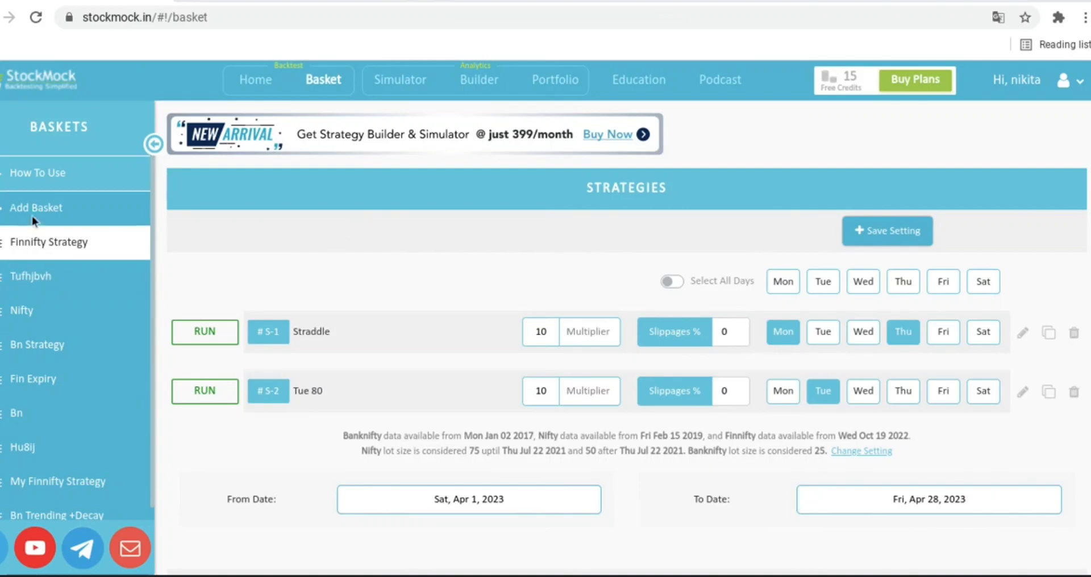
# Handwrite and circle a summary of 40 percent for Monday, 80 percent for Tuesday and 40 for Thursday, and clear the drawing
pyautogui.moveTo(267, 267)
pyautogui.mouseDown()
pyautogui.moveTo(291, 212)
pyautogui.moveTo(348, 259)
pyautogui.mouseUp()
pyautogui.moveTo(264, 270); pyautogui.dragTo(355, 272)
pyautogui.moveTo(376, 230)
pyautogui.mouseDown()
pyautogui.moveTo(408, 215)
pyautogui.moveTo(474, 262)
pyautogui.moveTo(459, 315)
pyautogui.moveTo(477, 296)
pyautogui.moveTo(510, 295)
pyautogui.mouseUp()
pyautogui.click(536, 297)
pyautogui.moveTo(519, 256)
pyautogui.mouseDown()
pyautogui.moveTo(548, 250)
pyautogui.moveTo(569, 213)
pyautogui.moveTo(586, 210)
pyautogui.mouseUp()
pyautogui.moveTo(569, 217)
pyautogui.mouseDown()
pyautogui.moveTo(576, 250)
pyautogui.moveTo(625, 243)
pyautogui.mouseUp()
pyautogui.moveTo(597, 268)
pyautogui.mouseDown()
pyautogui.moveTo(613, 286)
pyautogui.moveTo(627, 274)
pyautogui.mouseUp()
pyautogui.moveTo(302, 273); pyautogui.dragTo(323, 298)
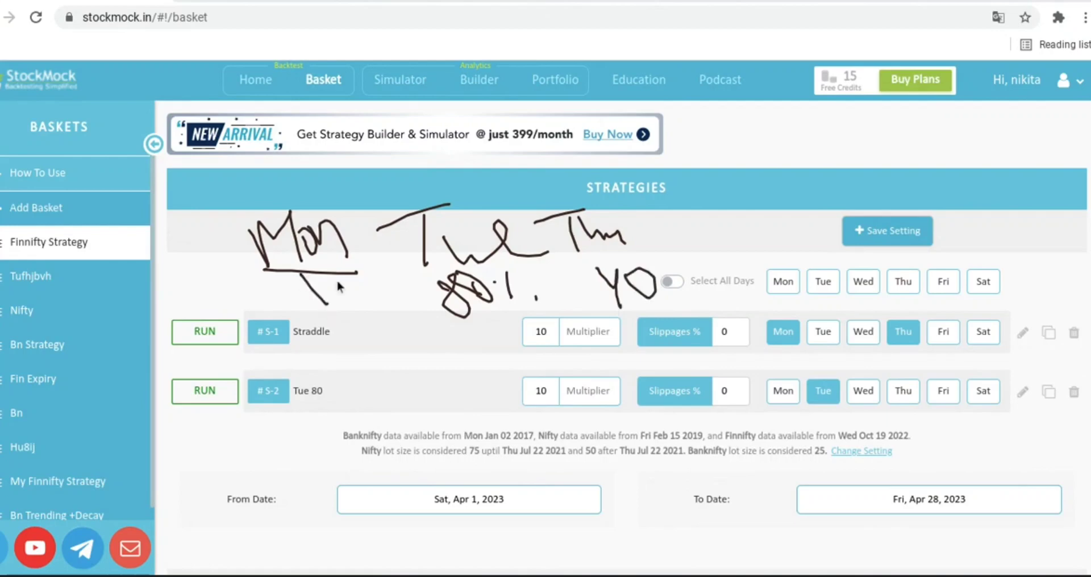
pyautogui.moveTo(391, 273); pyautogui.dragTo(390, 300)
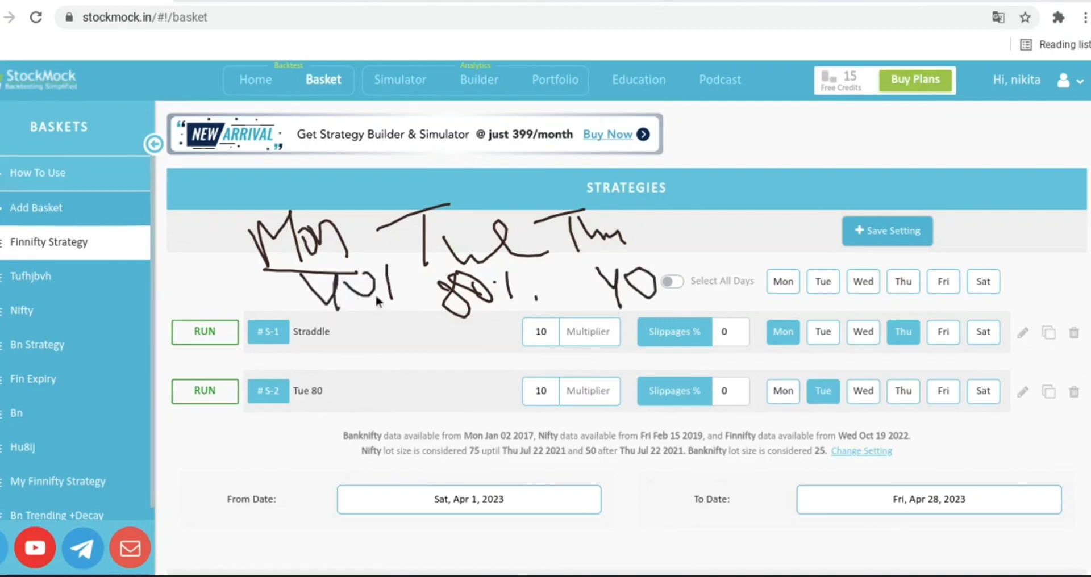
pyautogui.moveTo(267, 309)
pyautogui.mouseDown()
pyautogui.moveTo(362, 331)
pyautogui.moveTo(730, 275)
pyautogui.moveTo(427, 169)
pyautogui.moveTo(203, 236)
pyautogui.mouseUp()
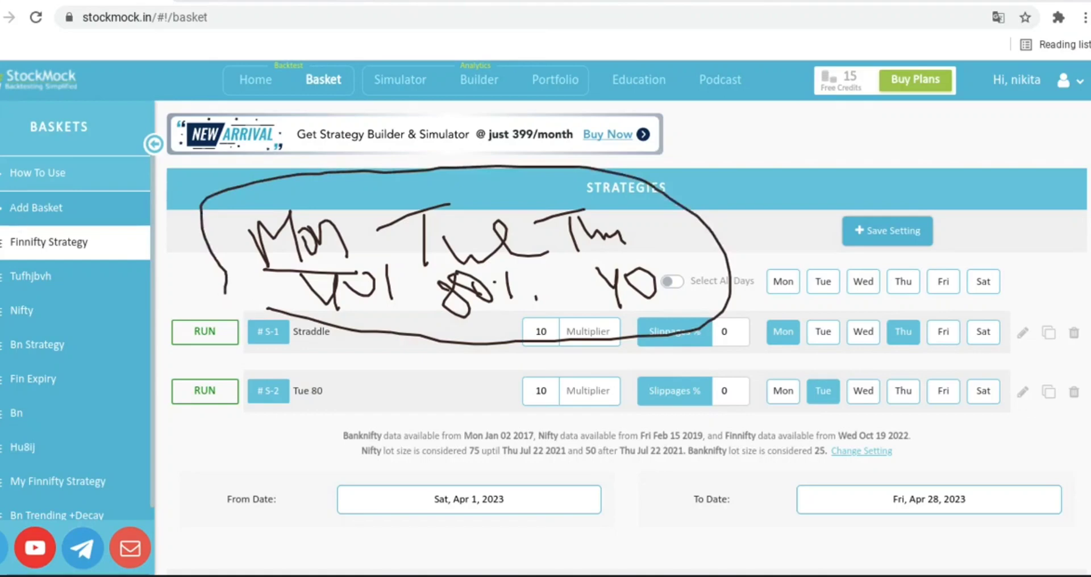
pyautogui.press('Escape')
# Set the basket backtest's From Date to Wed, Oct 19, 2022
pyautogui.click(476, 510)
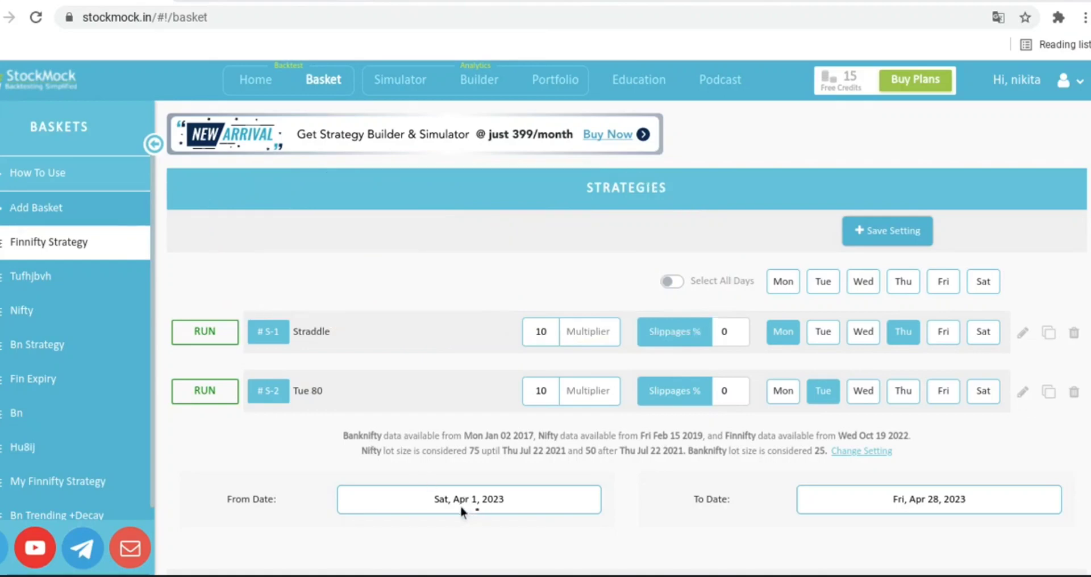
pyautogui.click(423, 500)
pyautogui.click(335, 498)
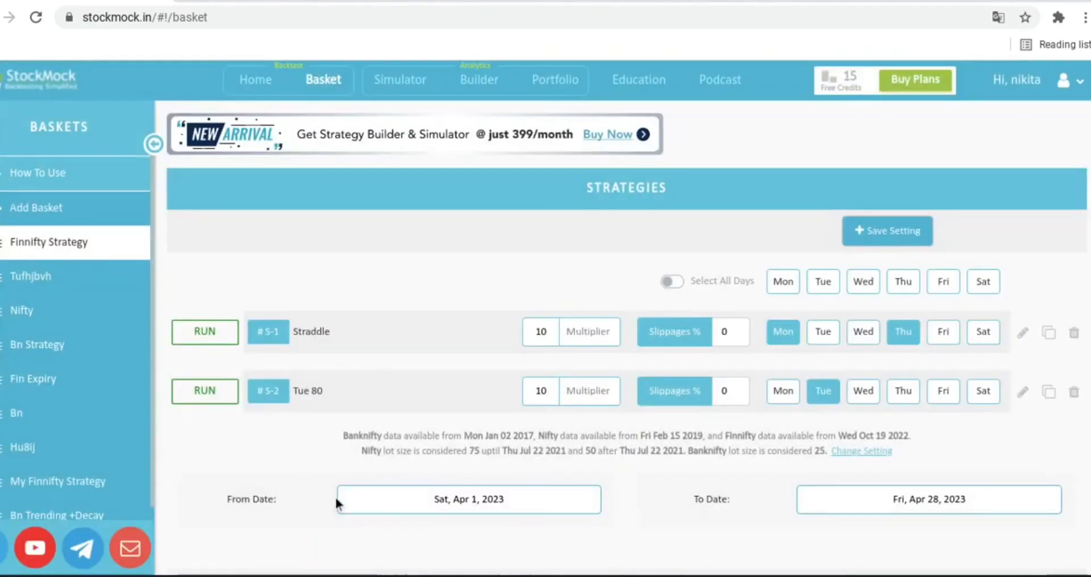
pyautogui.scroll(-2, 714, 305)
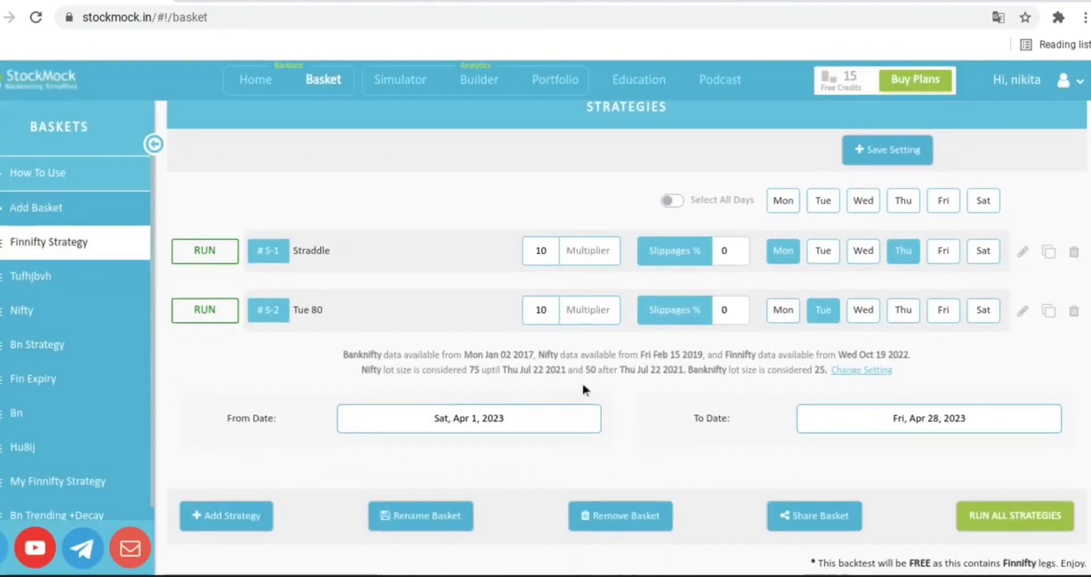
pyautogui.click(441, 419)
pyautogui.click(359, 422)
pyautogui.click(360, 423)
pyautogui.click(359, 422)
pyautogui.click(359, 422)
pyautogui.click(359, 422)
pyautogui.click(359, 422)
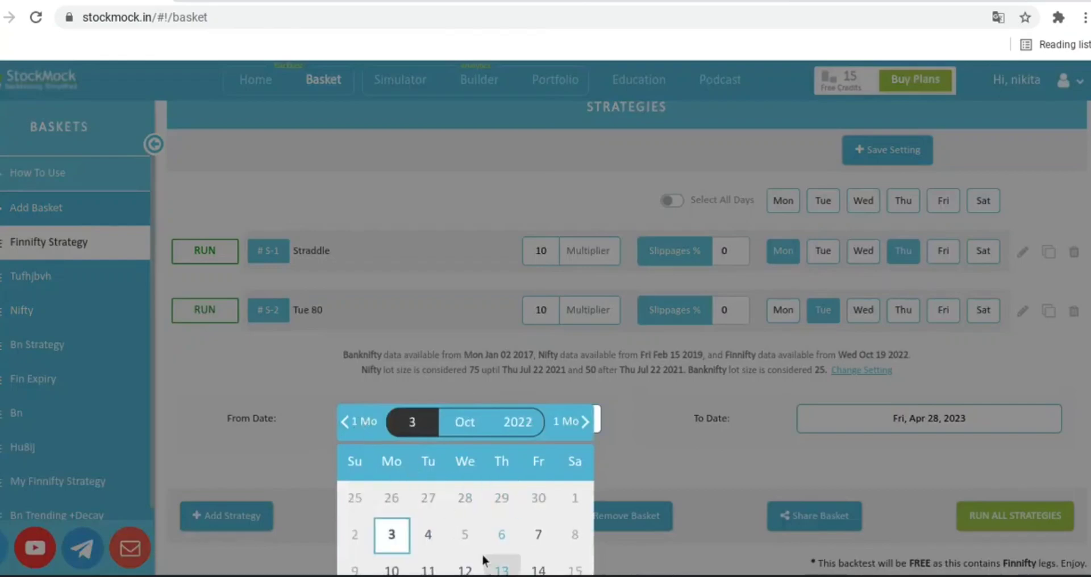
pyautogui.click(398, 568)
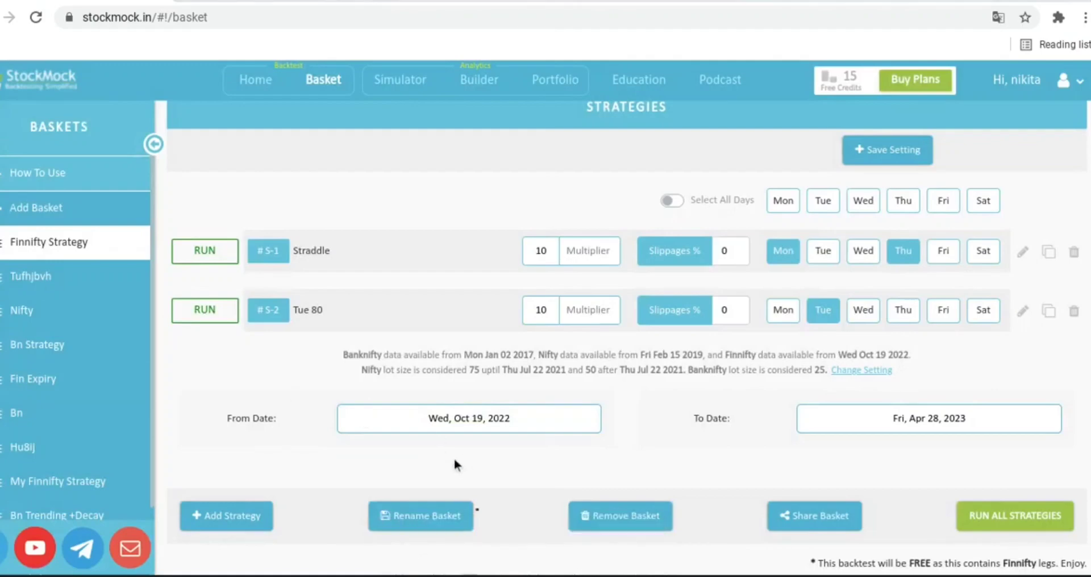
# Underline the backtest's From Date and To Date freehand and clear the marks
pyautogui.moveTo(424, 449); pyautogui.dragTo(544, 455)
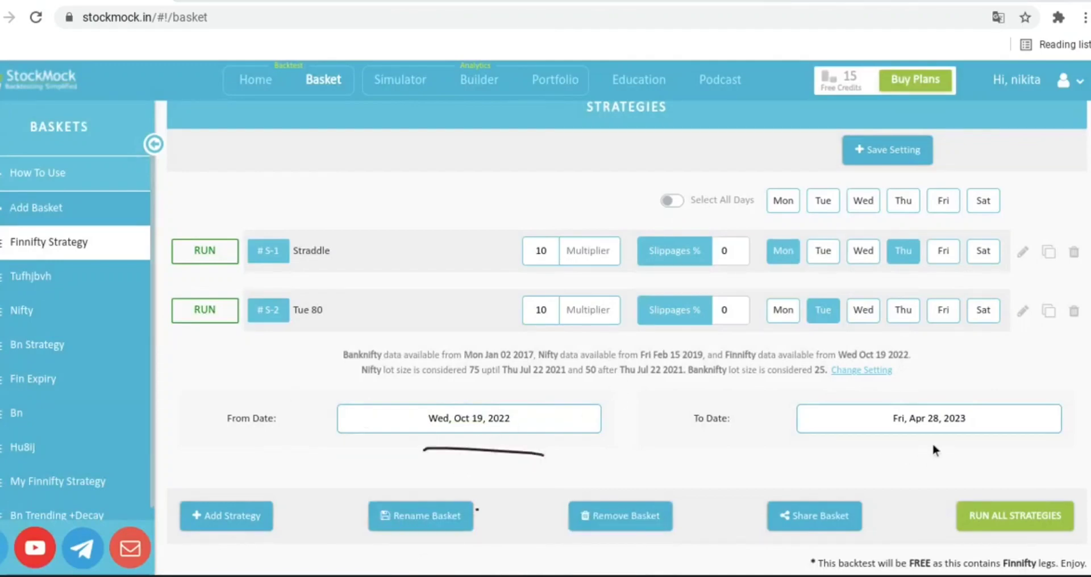
pyautogui.moveTo(900, 445)
pyautogui.mouseDown()
pyautogui.moveTo(962, 449)
pyautogui.moveTo(755, 391)
pyautogui.moveTo(928, 450)
pyautogui.mouseUp()
pyautogui.press('Escape')
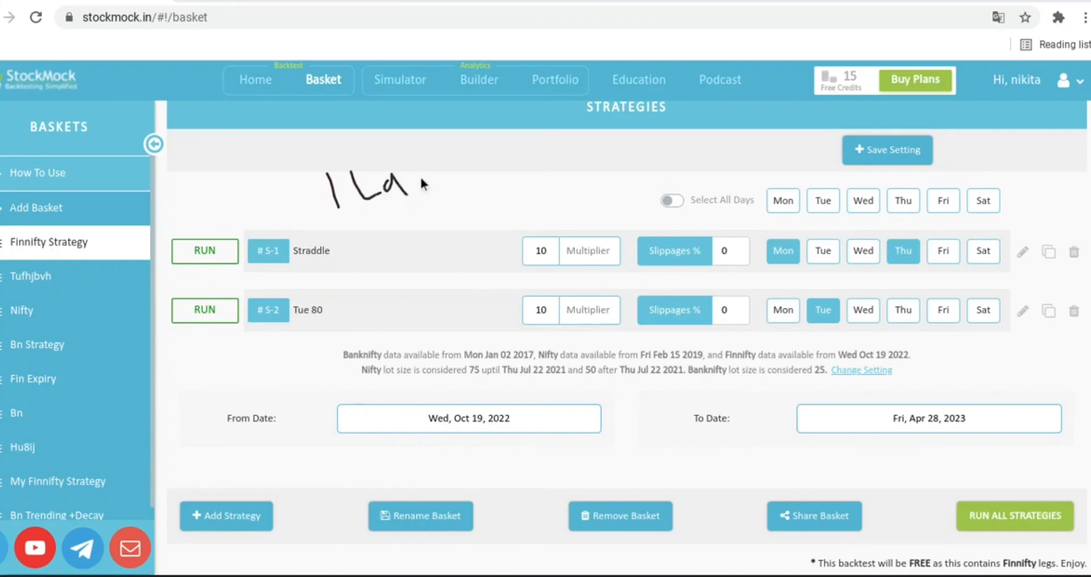
# Handwrite and circle 1 Lac and two more lakh amounts, including 5L, above the strategies and clear the drawing
pyautogui.moveTo(448, 169)
pyautogui.mouseDown()
pyautogui.moveTo(288, 192)
pyautogui.moveTo(463, 178)
pyautogui.mouseUp()
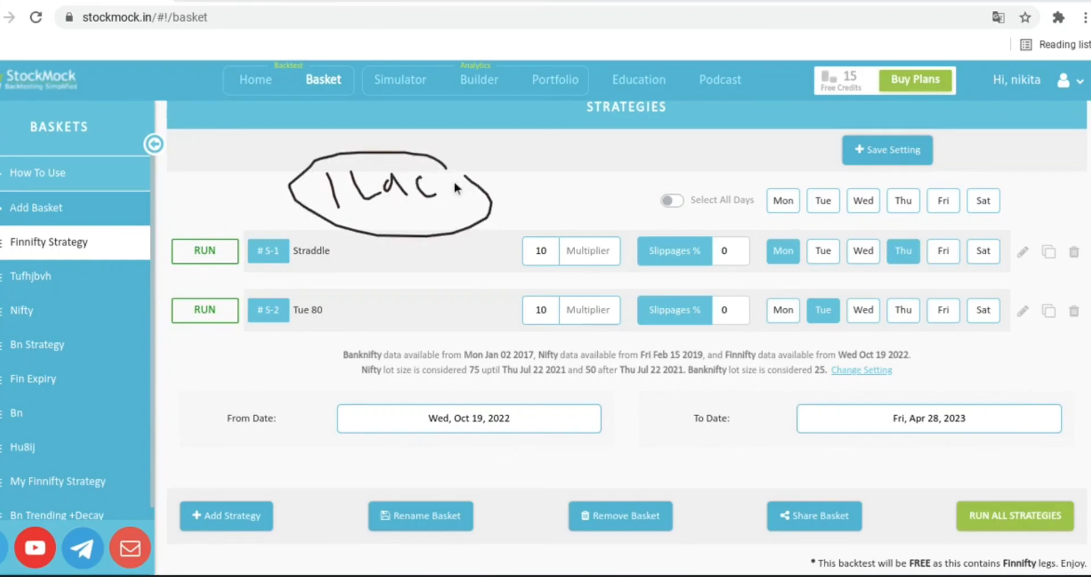
pyautogui.moveTo(481, 161); pyautogui.dragTo(482, 186)
pyautogui.moveTo(480, 139)
pyautogui.mouseDown()
pyautogui.moveTo(570, 175)
pyautogui.moveTo(509, 114)
pyautogui.mouseUp()
pyautogui.moveTo(661, 170)
pyautogui.mouseDown()
pyautogui.moveTo(687, 166)
pyautogui.moveTo(662, 125)
pyautogui.mouseUp()
pyautogui.moveTo(746, 159); pyautogui.dragTo(700, 193)
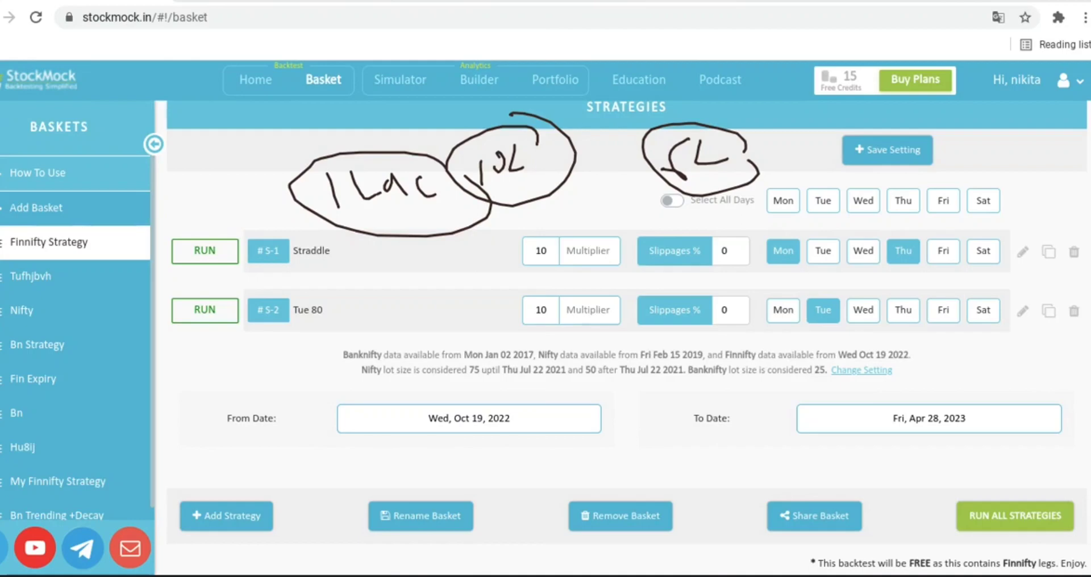
pyautogui.press('Escape')
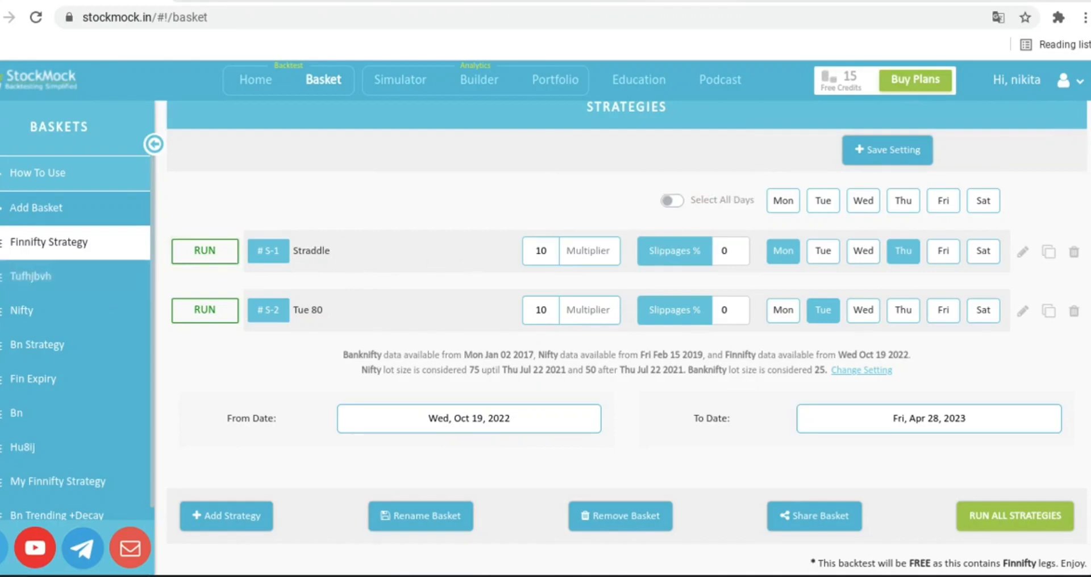
# Run the backtest for all strategies in the Finnifty Strategy basket
pyautogui.scroll(-2, 1024, 437)
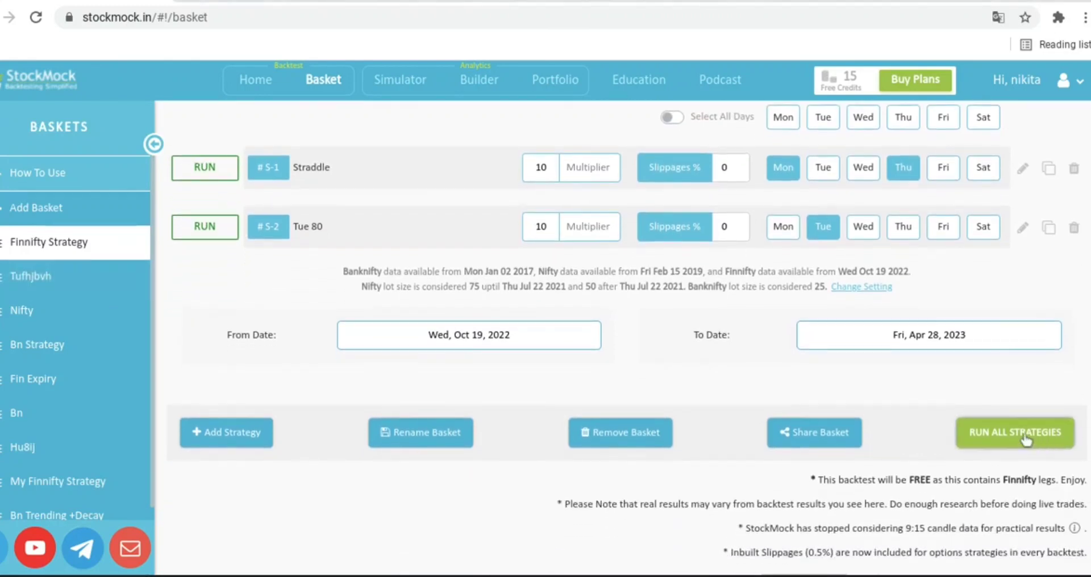
pyautogui.click(1025, 437)
pyautogui.click(694, 341)
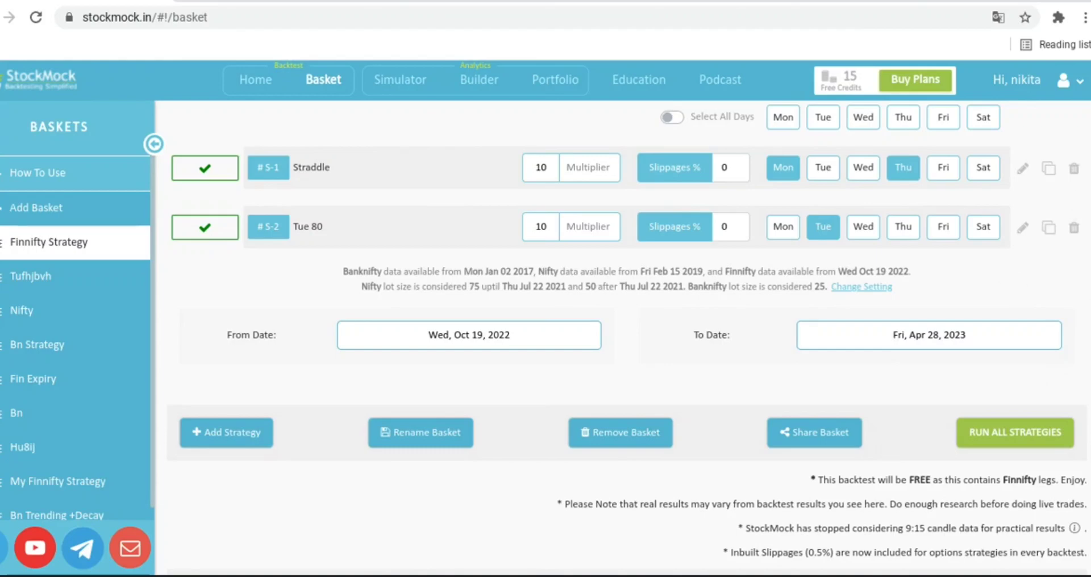
# Circle the Overall Profit, Max Profit, Win% (Days) and Max Drawdown figures in the backtest results freehand
pyautogui.scroll(-10, 625, 341)
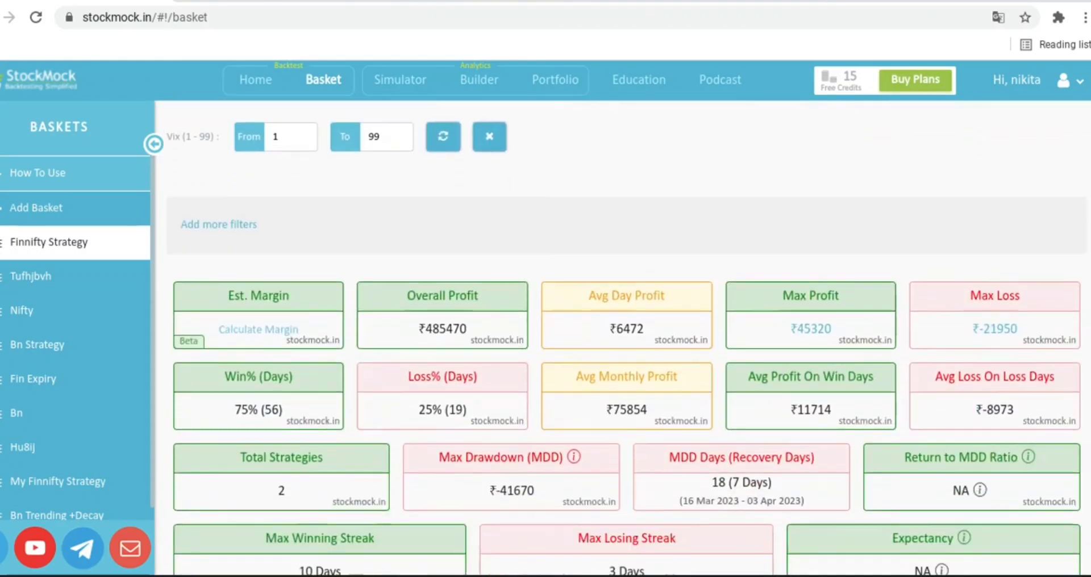
pyautogui.scroll(-1, 625, 341)
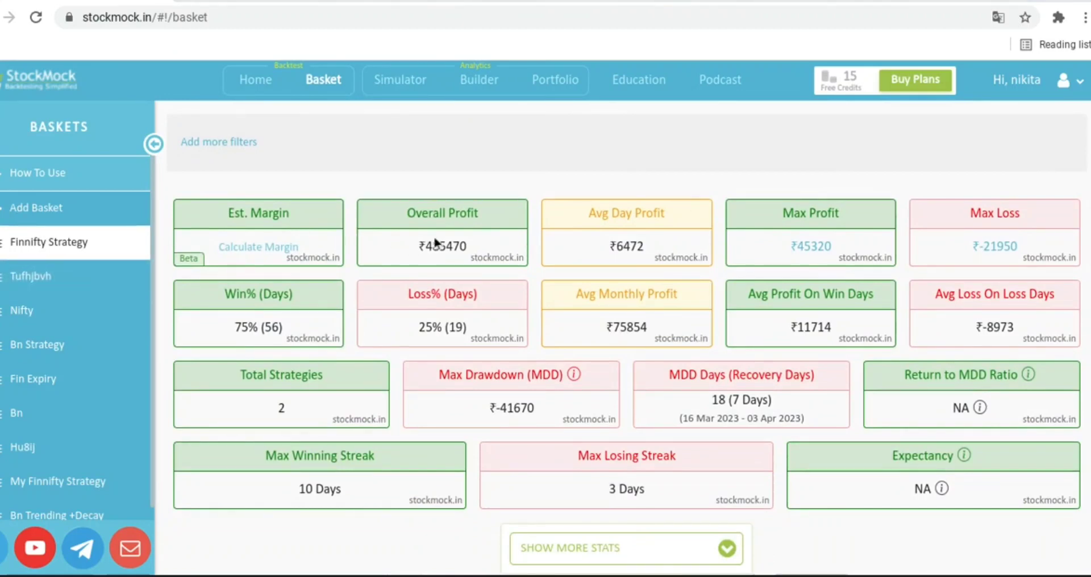
pyautogui.moveTo(487, 240)
pyautogui.mouseDown()
pyautogui.moveTo(414, 215)
pyautogui.moveTo(382, 247)
pyautogui.moveTo(454, 266)
pyautogui.mouseUp()
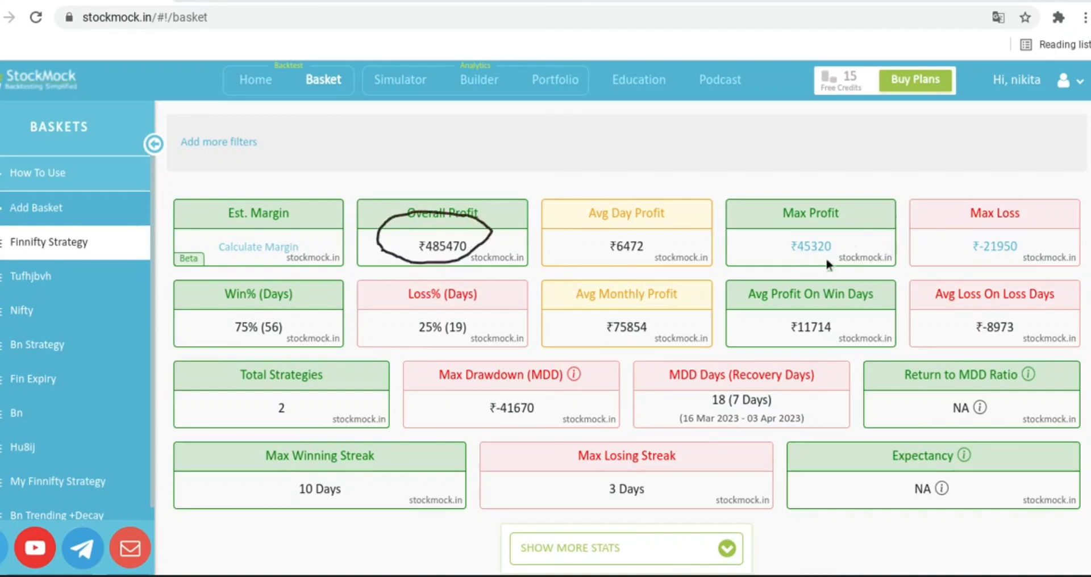
pyautogui.moveTo(850, 254)
pyautogui.mouseDown()
pyautogui.moveTo(814, 223)
pyautogui.moveTo(757, 247)
pyautogui.mouseUp()
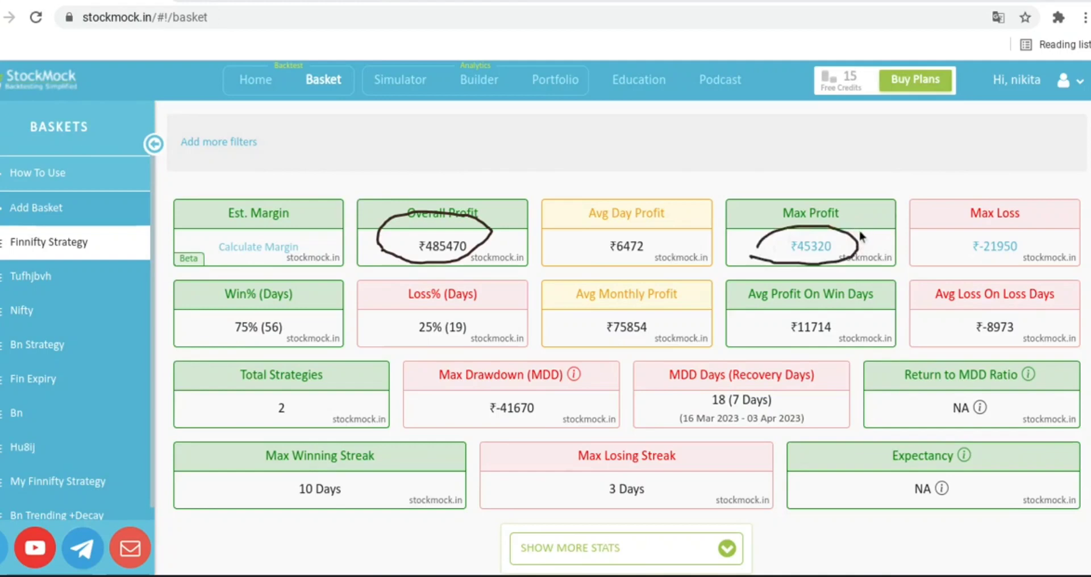
pyautogui.moveTo(222, 340)
pyautogui.mouseDown()
pyautogui.moveTo(274, 348)
pyautogui.moveTo(257, 303)
pyautogui.moveTo(211, 340)
pyautogui.mouseUp()
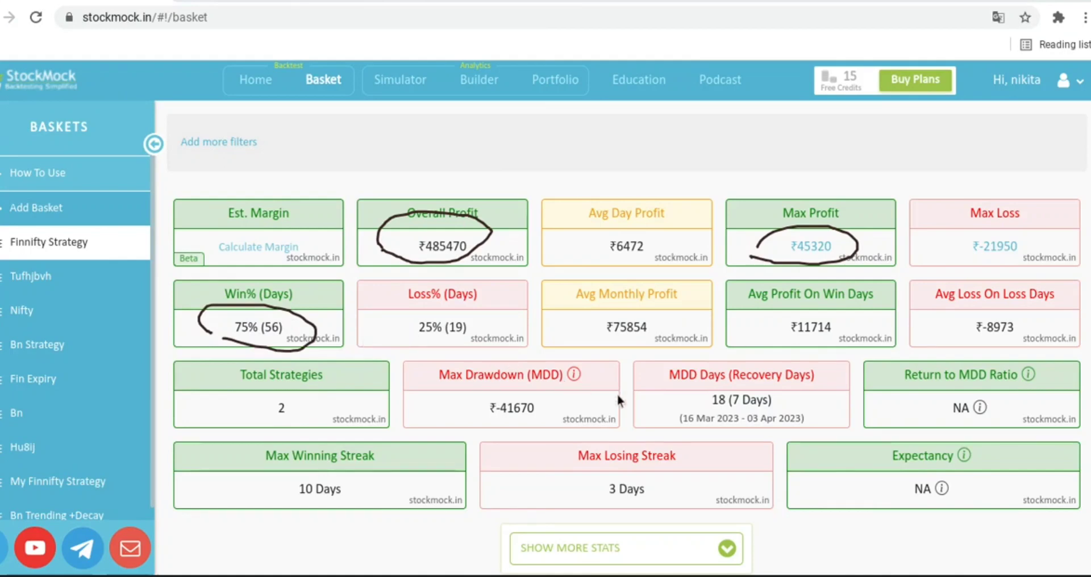
pyautogui.moveTo(445, 417)
pyautogui.mouseDown()
pyautogui.moveTo(505, 425)
pyautogui.moveTo(566, 414)
pyautogui.moveTo(438, 377)
pyautogui.mouseUp()
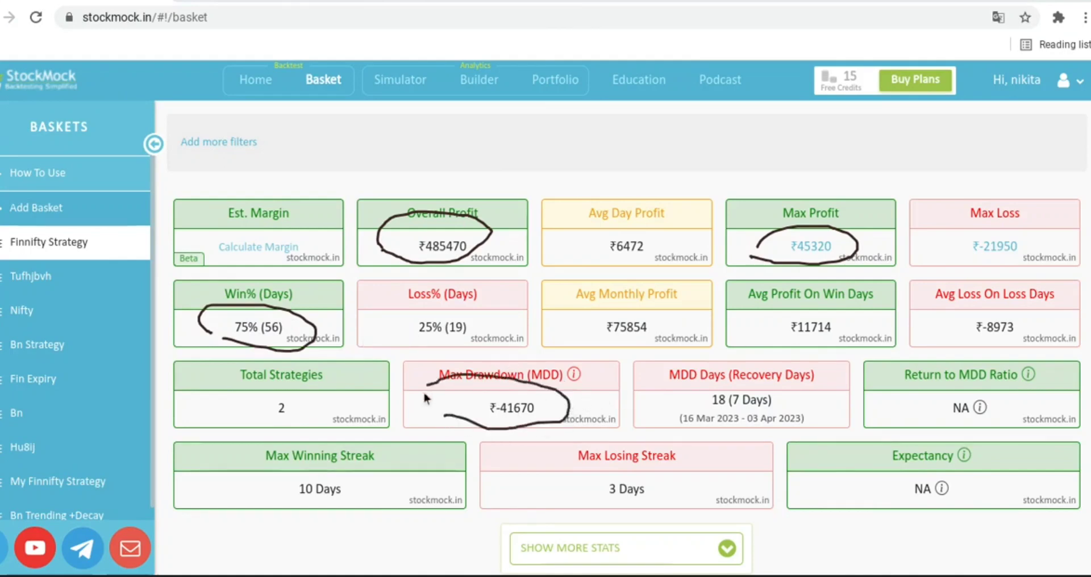
pyautogui.moveTo(478, 421); pyautogui.dragTo(519, 424)
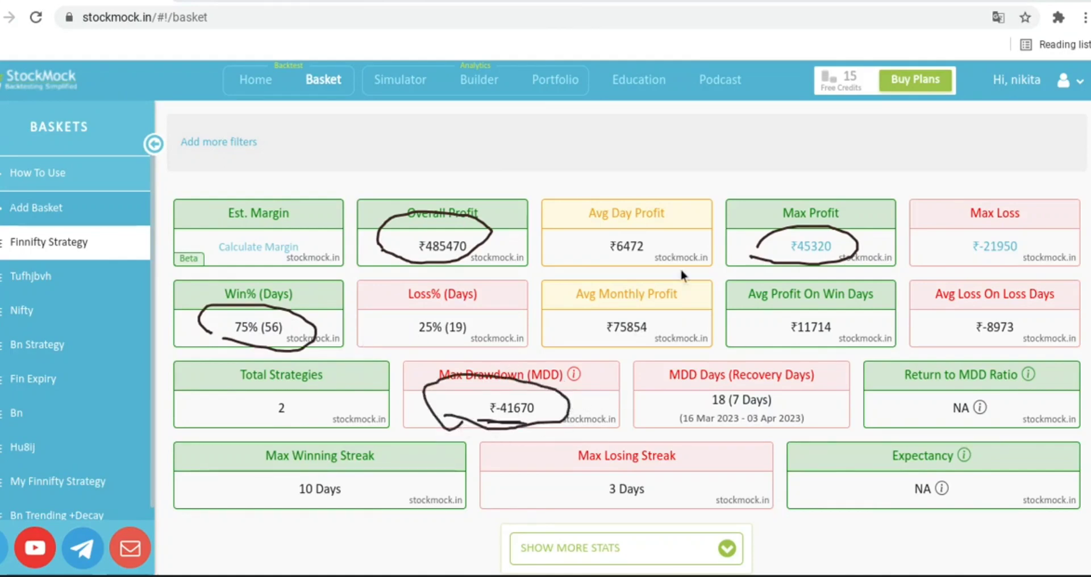
# Handwrite lakh amounts including 6L above the result cards, circle two of them, and clear all the marks
pyautogui.moveTo(669, 126); pyautogui.dragTo(657, 159)
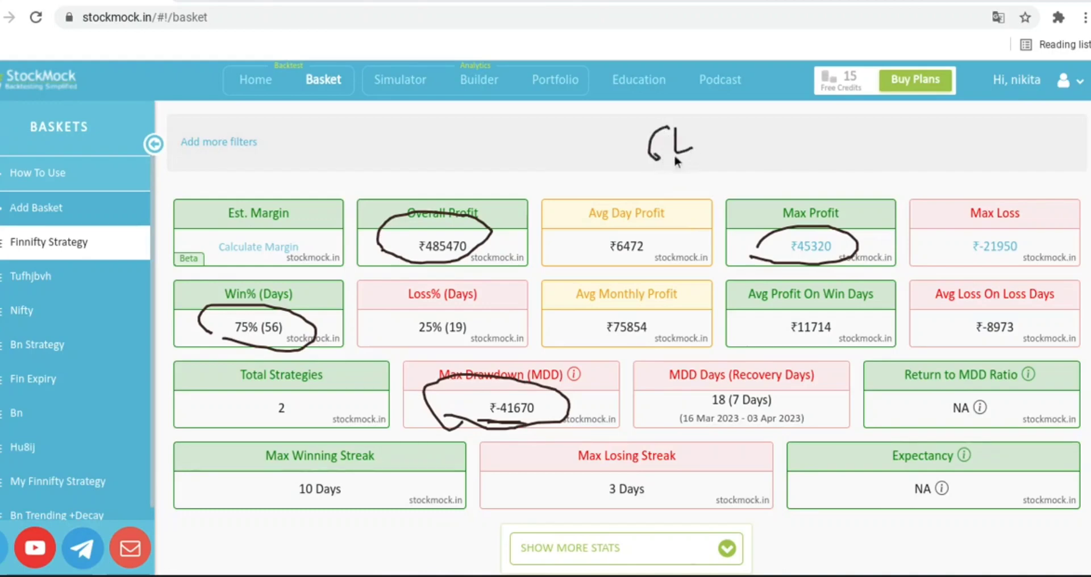
pyautogui.moveTo(238, 150); pyautogui.dragTo(247, 188)
pyautogui.moveTo(253, 155); pyautogui.dragTo(333, 177)
pyautogui.moveTo(291, 124)
pyautogui.mouseDown()
pyautogui.moveTo(287, 203)
pyautogui.moveTo(362, 157)
pyautogui.moveTo(419, 179)
pyautogui.moveTo(488, 161)
pyautogui.moveTo(370, 146)
pyautogui.moveTo(417, 181)
pyautogui.mouseUp()
pyautogui.click(427, 172)
pyautogui.moveTo(552, 130); pyautogui.dragTo(558, 135)
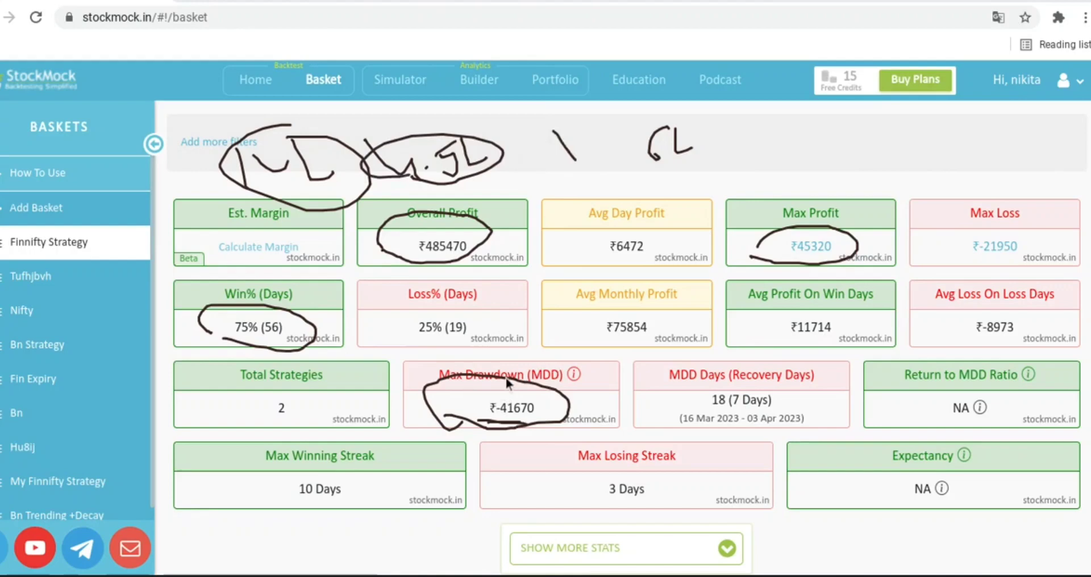
pyautogui.press('Escape')
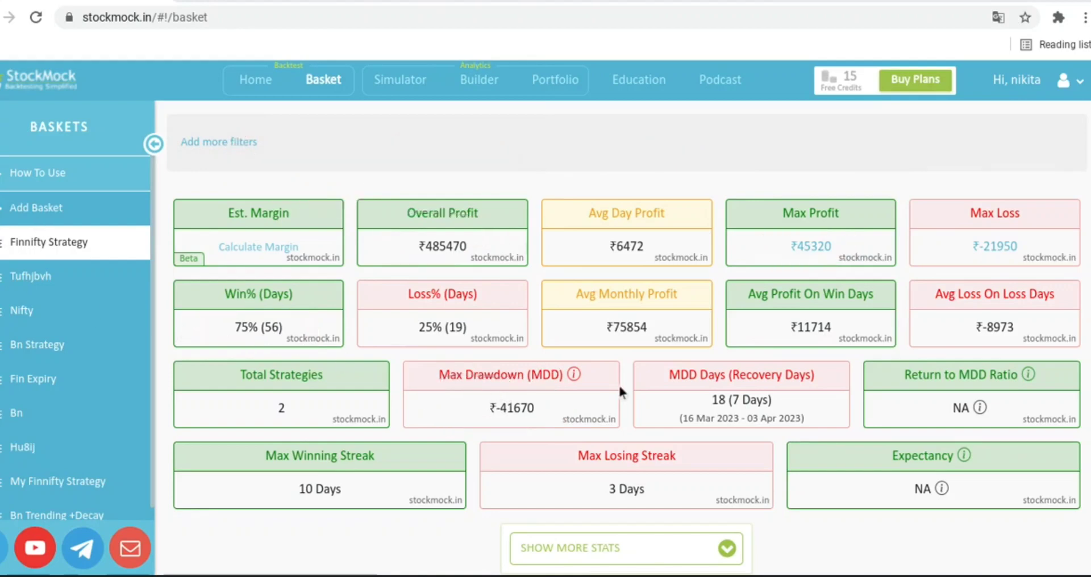
# Circle the Max Drawdown, Avg Monthly Profit, Max Loss, Max Losing Streak and Max Winning Streak results, clearing the marks
pyautogui.moveTo(438, 419)
pyautogui.mouseDown()
pyautogui.moveTo(525, 429)
pyautogui.moveTo(381, 336)
pyautogui.moveTo(531, 439)
pyautogui.mouseUp()
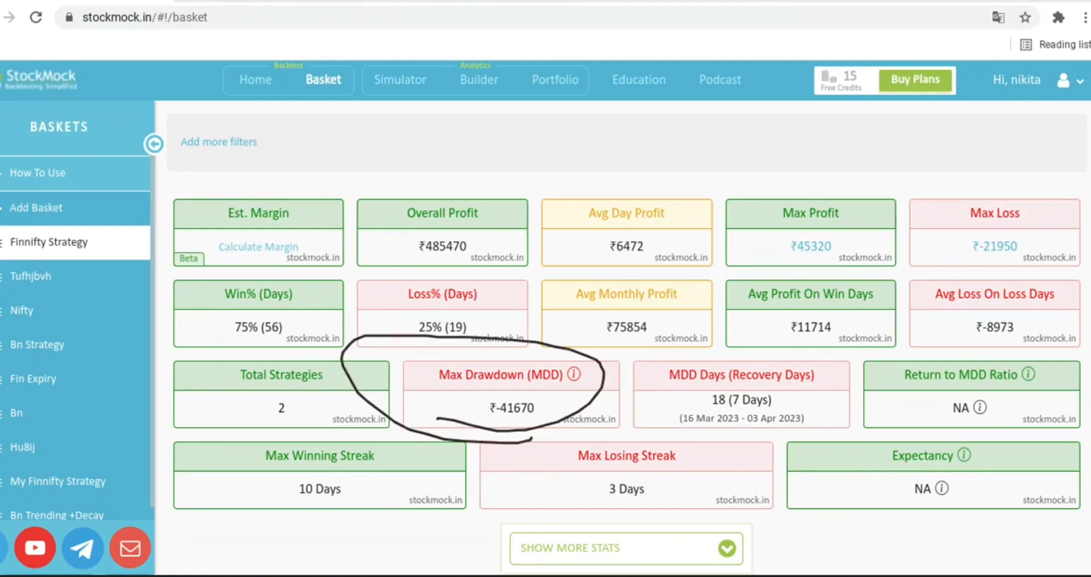
pyautogui.press('Escape')
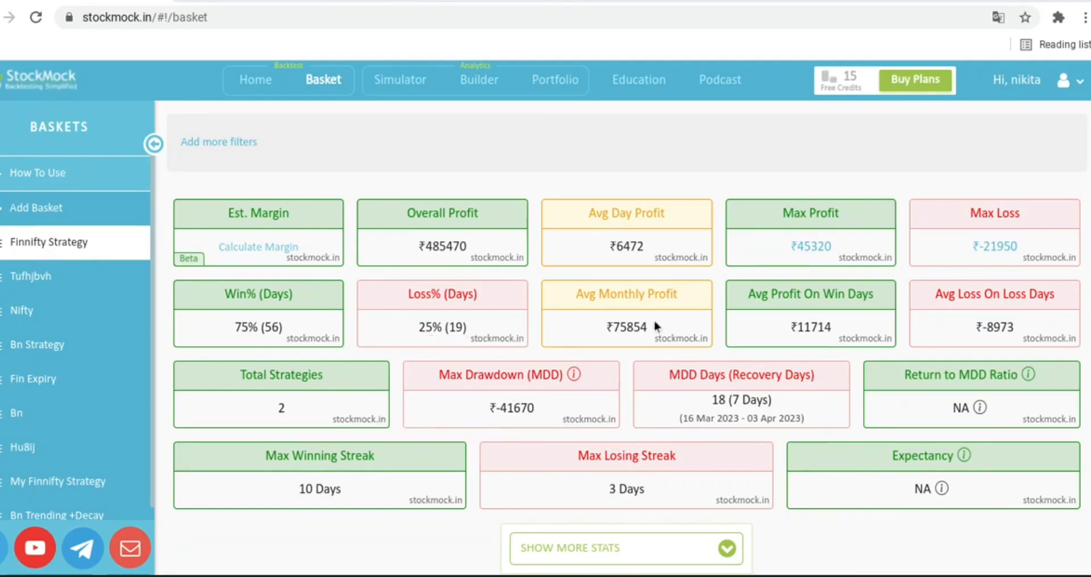
pyautogui.moveTo(634, 352)
pyautogui.mouseDown()
pyautogui.moveTo(622, 299)
pyautogui.moveTo(588, 343)
pyautogui.mouseUp()
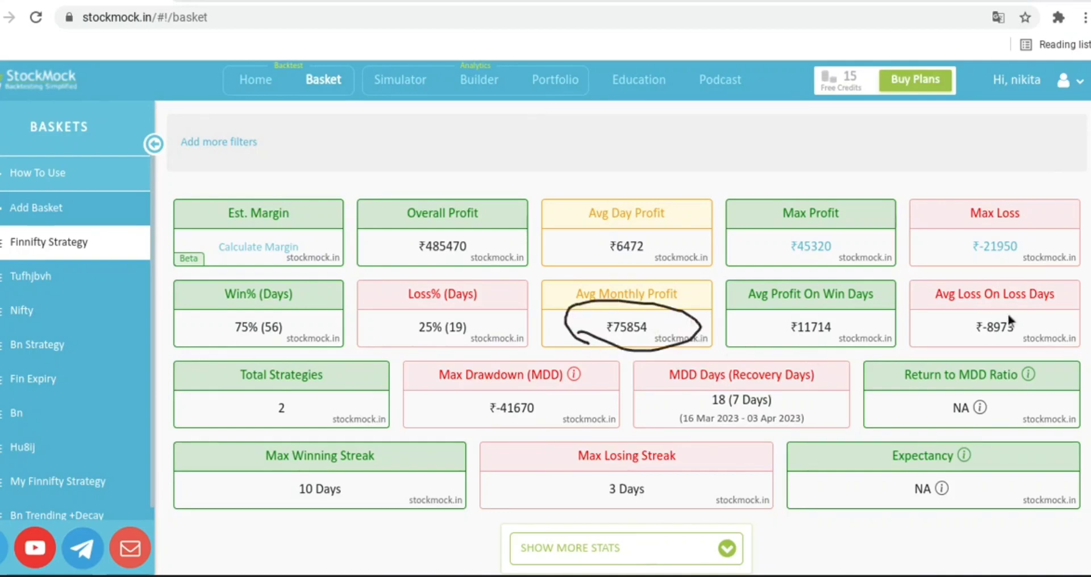
pyautogui.moveTo(1043, 256); pyautogui.dragTo(986, 271)
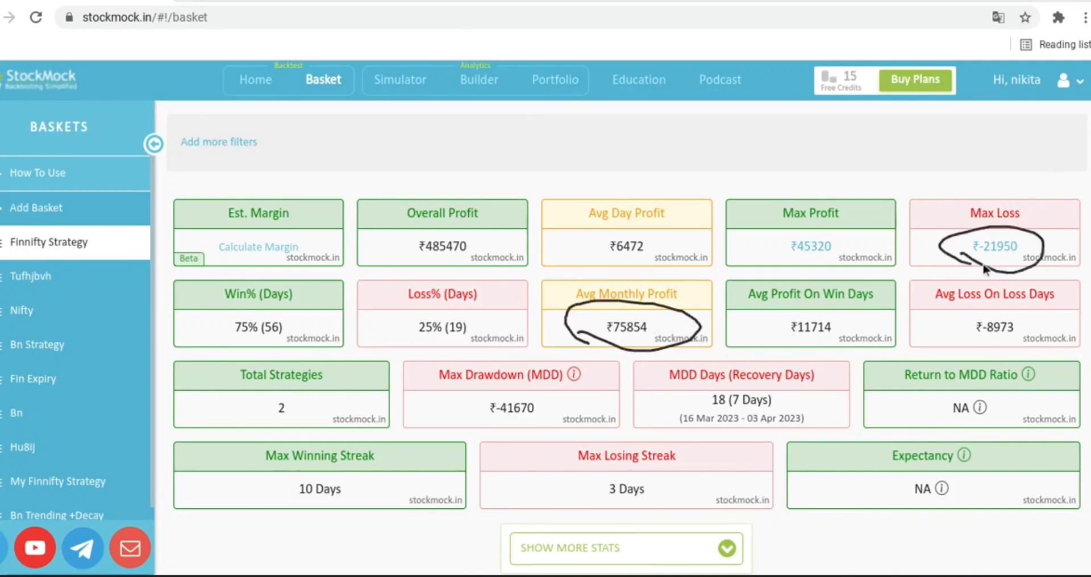
pyautogui.moveTo(566, 502)
pyautogui.mouseDown()
pyautogui.moveTo(687, 468)
pyautogui.moveTo(588, 479)
pyautogui.mouseUp()
pyautogui.moveTo(287, 501); pyautogui.dragTo(316, 504)
pyautogui.moveTo(396, 437)
pyautogui.mouseDown()
pyautogui.moveTo(380, 428)
pyautogui.moveTo(238, 495)
pyautogui.moveTo(429, 449)
pyautogui.moveTo(431, 424)
pyautogui.mouseUp()
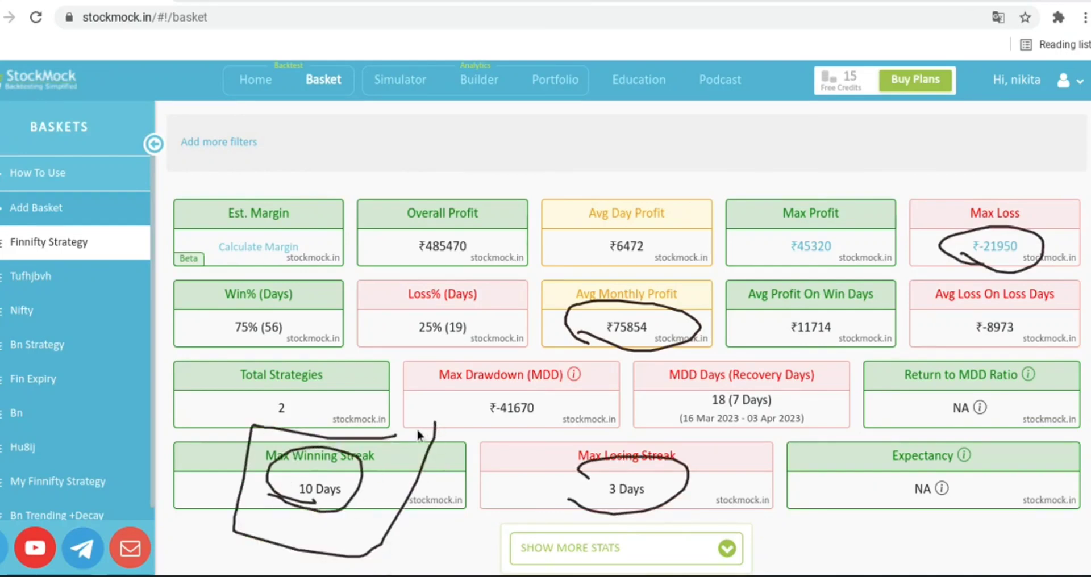
pyautogui.press('Escape')
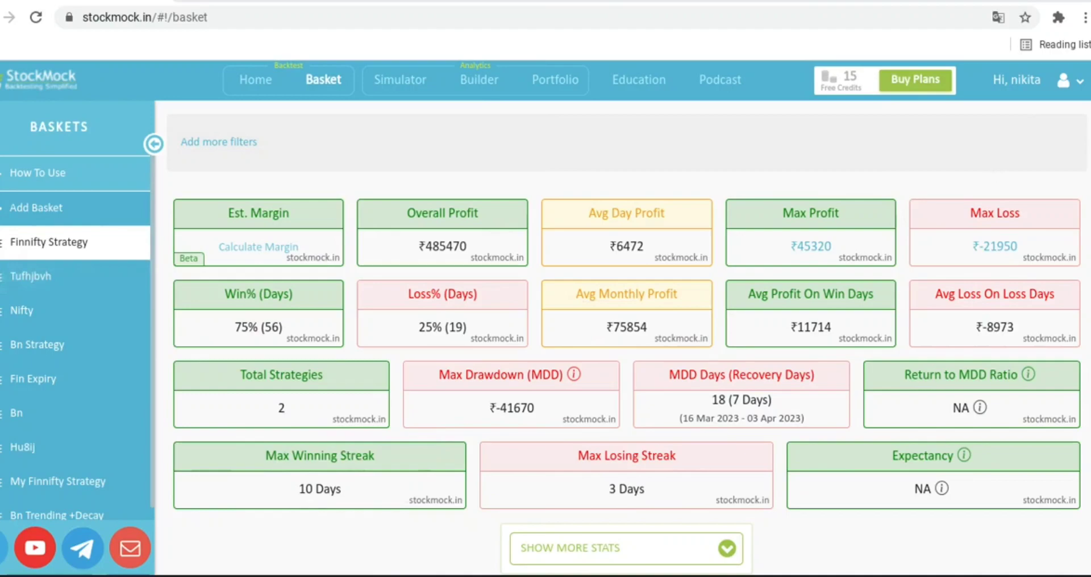
# Examine the Day Wise and Monthly Breakup tables and highlight the October 2022 profit
pyautogui.scroll(-12, 625, 341)
pyautogui.scroll(-15, 626, 341)
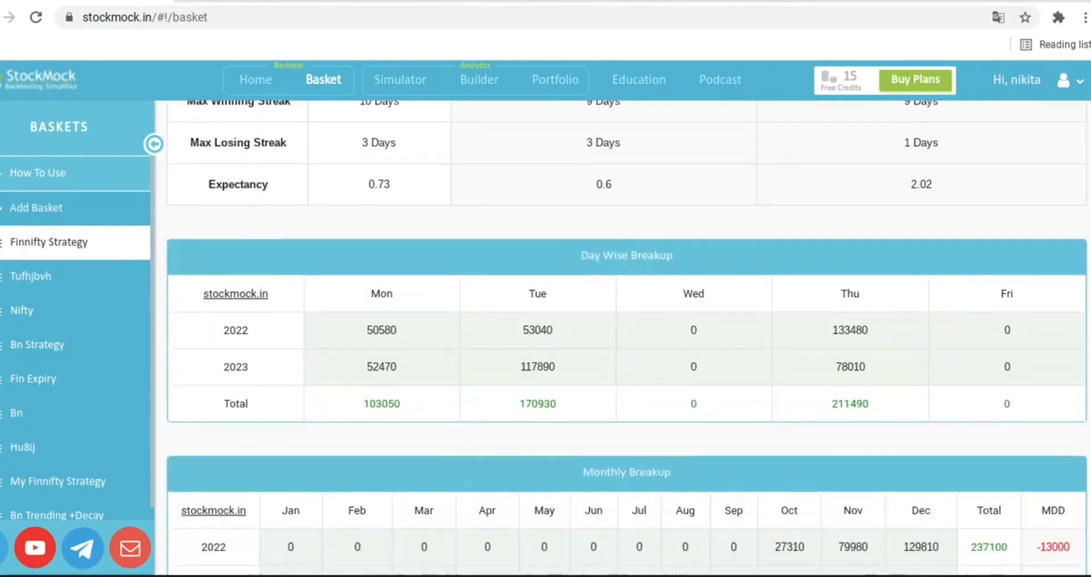
pyautogui.scroll(-1, 721, 366)
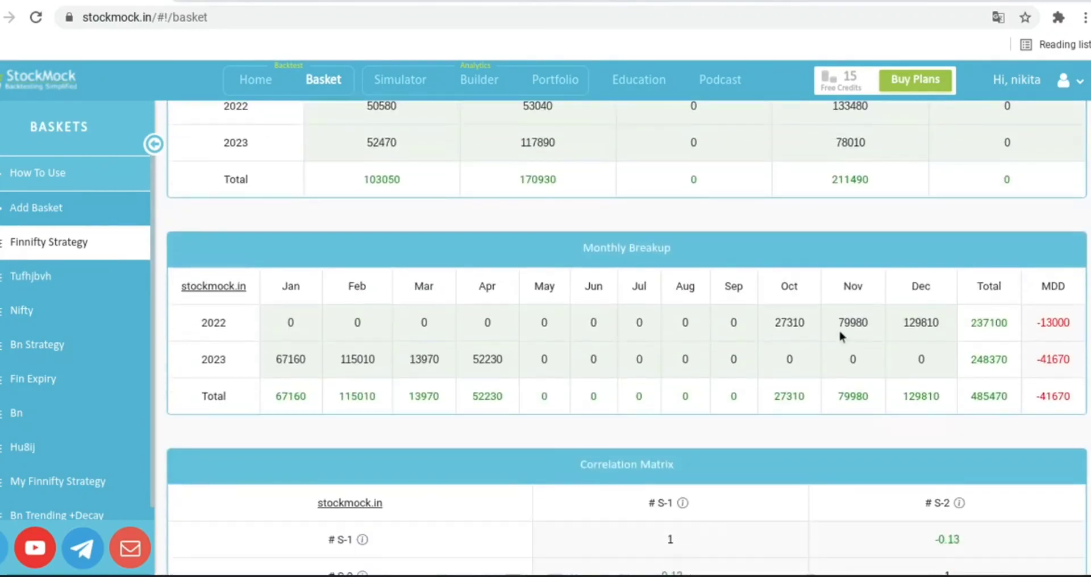
pyautogui.doubleClick(790, 323)
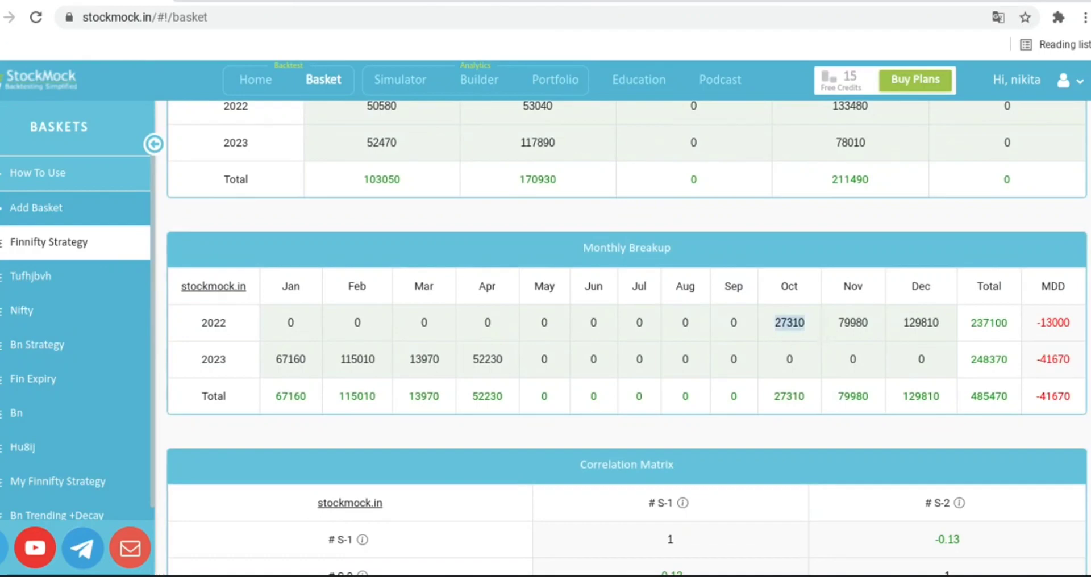